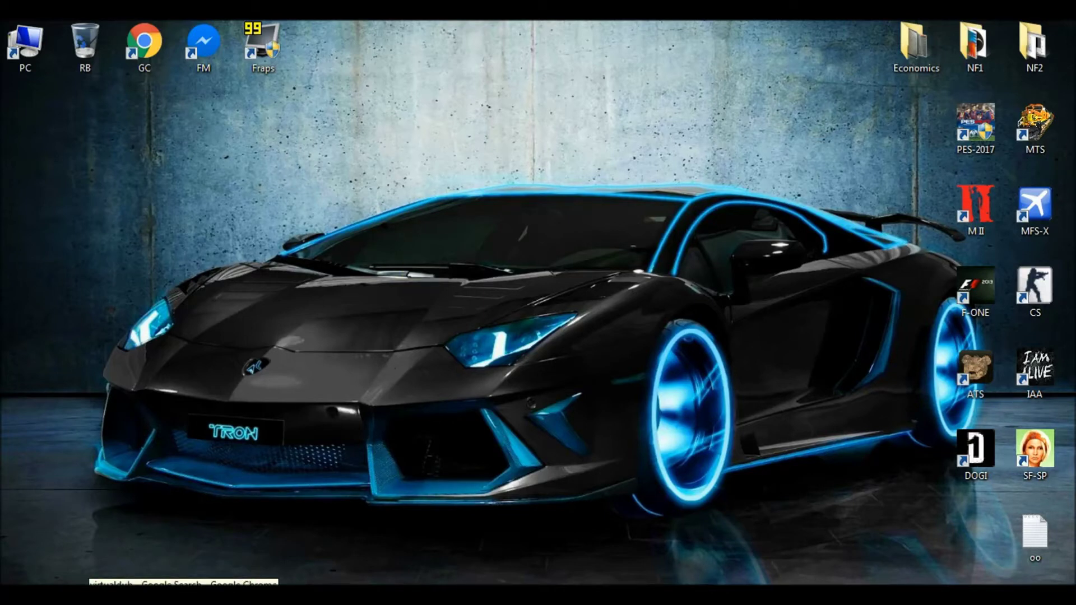
Open the Xvid download page from the xvid codec results tab, then return to the virtualdub results tab.
click(95, 583)
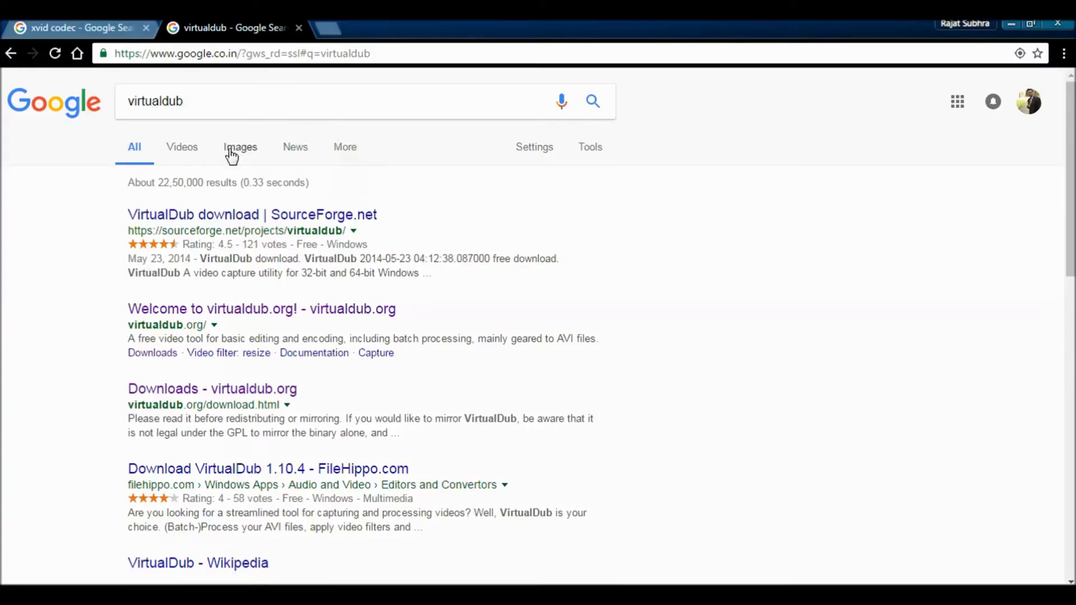
click(64, 26)
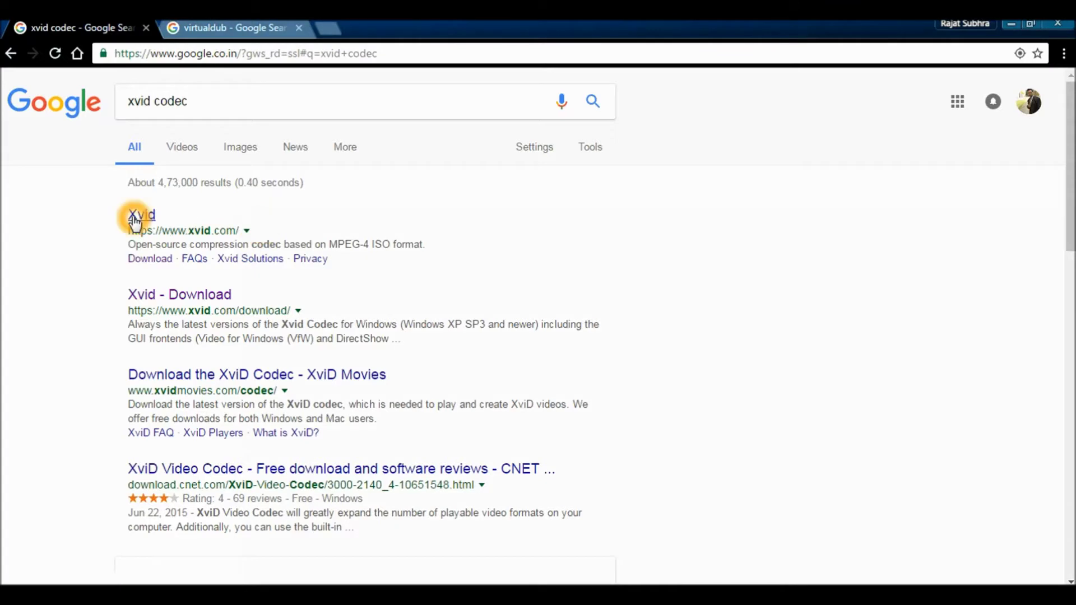
click(199, 296)
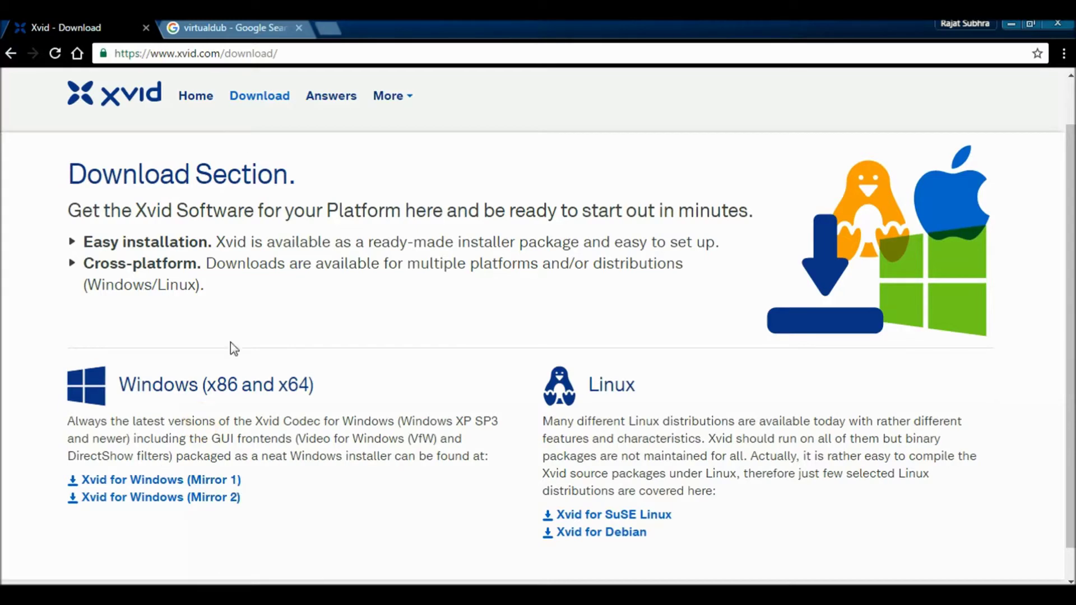
click(225, 25)
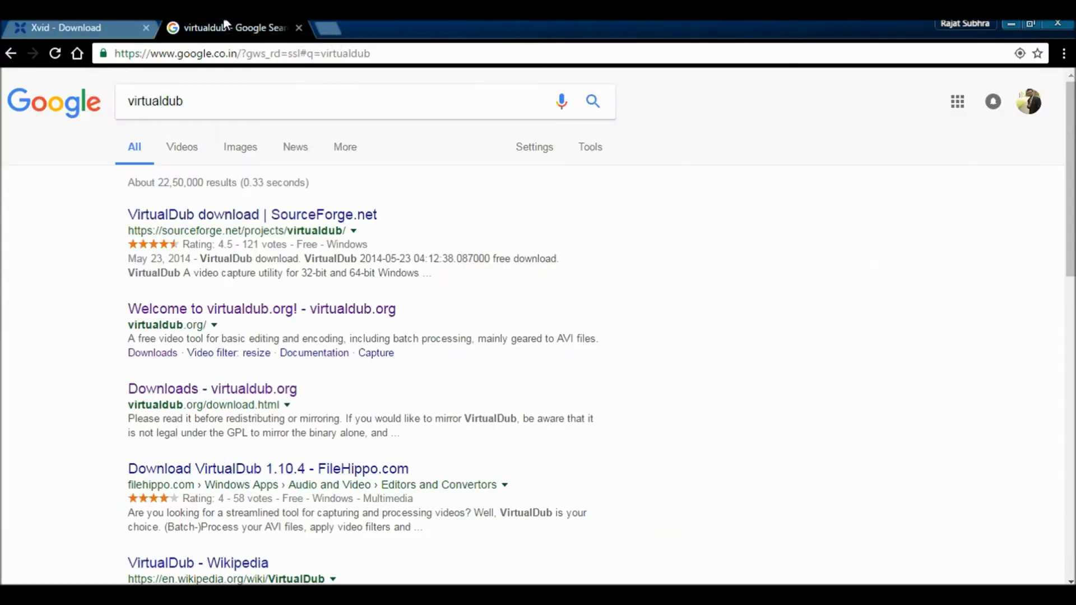
Go to the virtualdub.org download page and minimize Chrome to the desktop.
drag(311, 313, 188, 327)
click(94, 331)
click(233, 308)
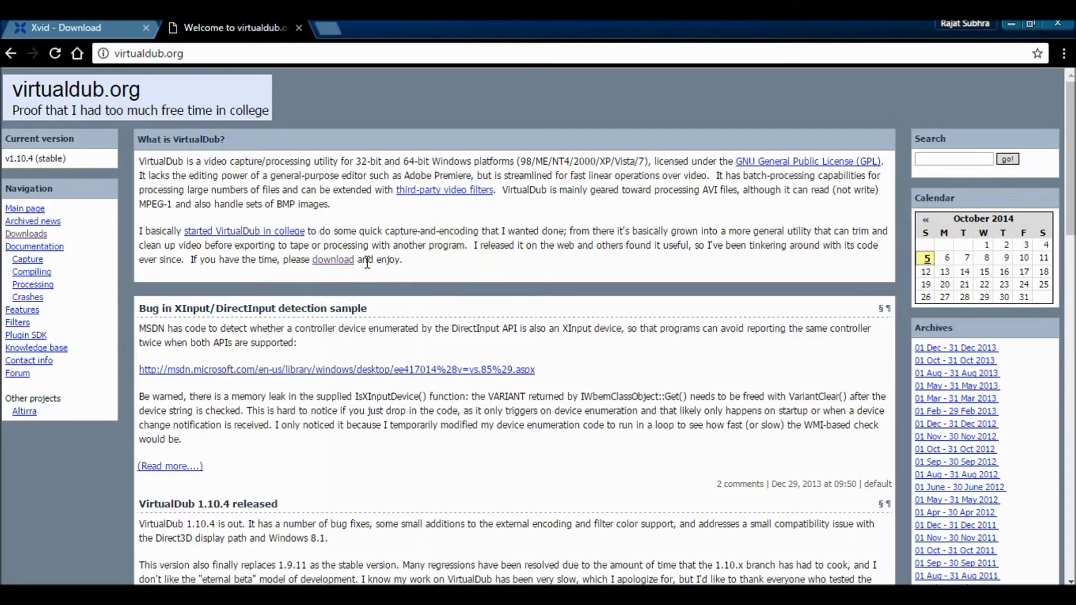
click(338, 265)
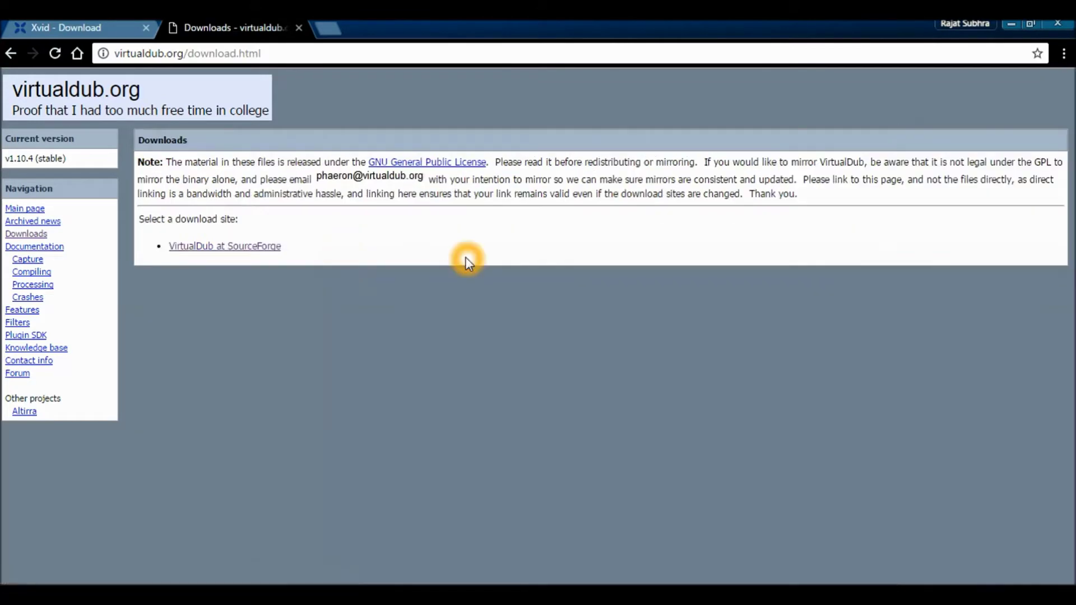
click(217, 177)
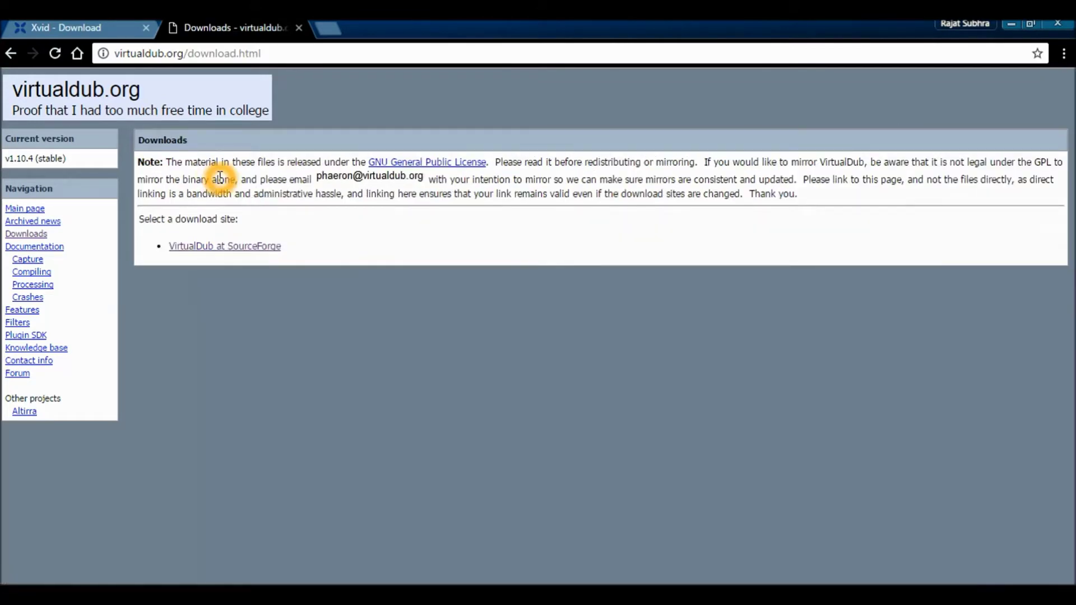
click(1012, 23)
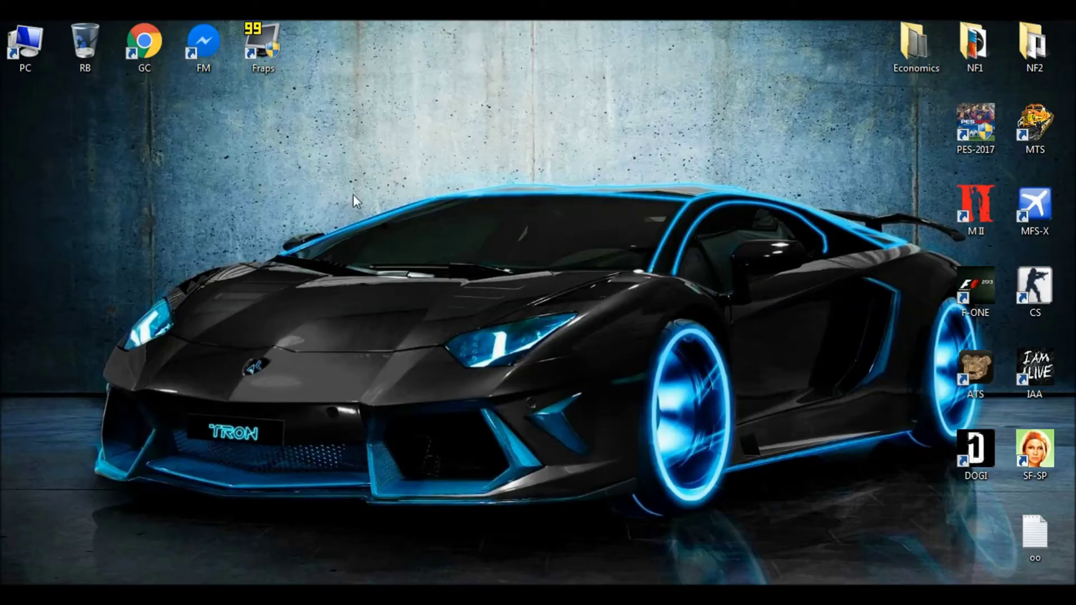
Refresh the desktop and open VirtualDub-1.10.4.zip in WinRAR from the Virtual Dub folder.
right_click(286, 172)
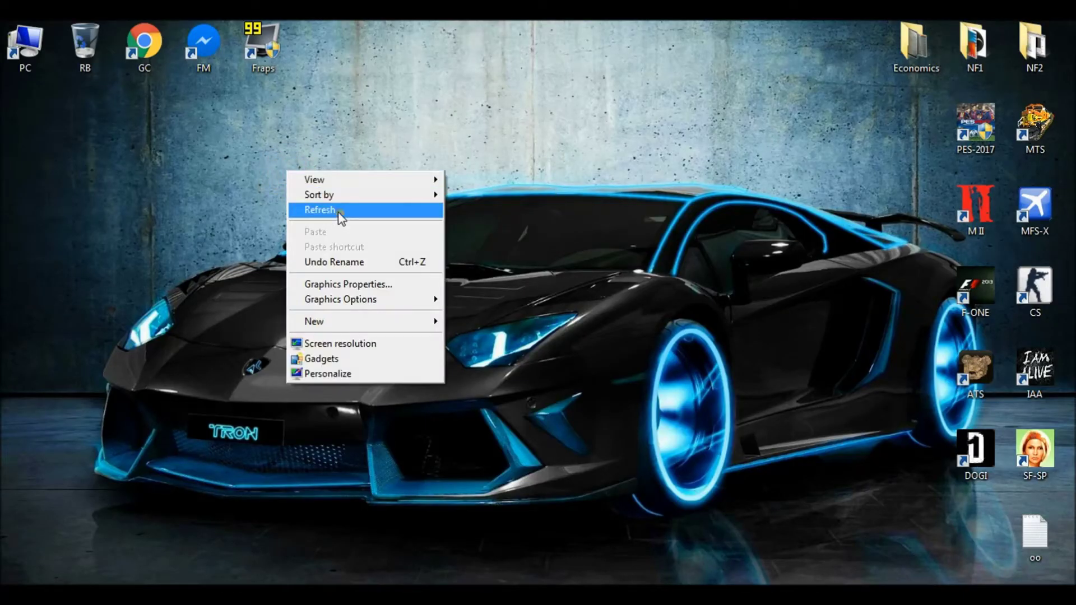
click(340, 209)
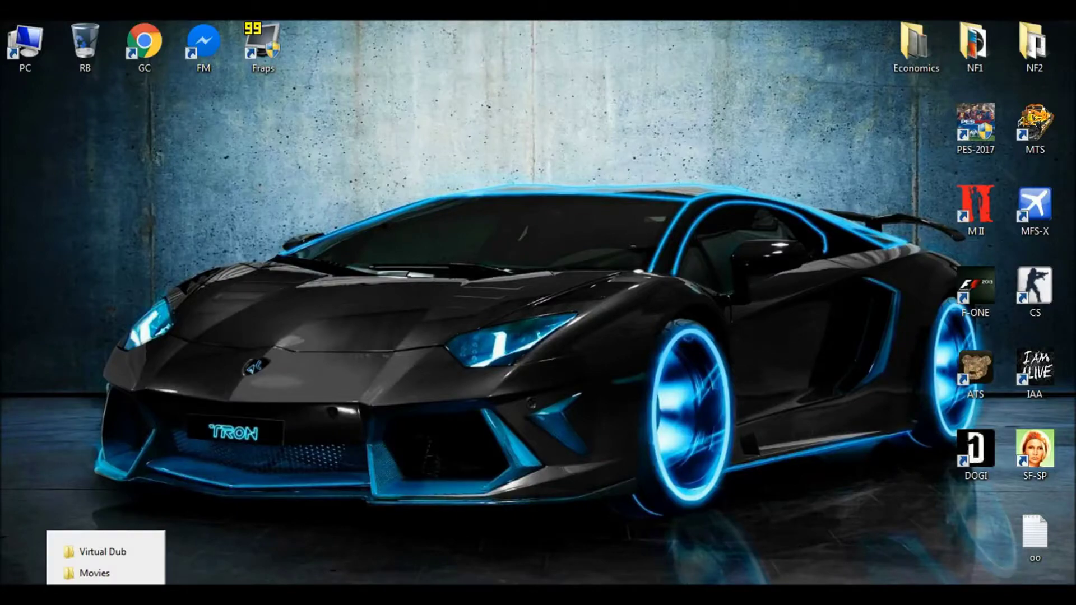
click(117, 552)
click(260, 120)
click(674, 264)
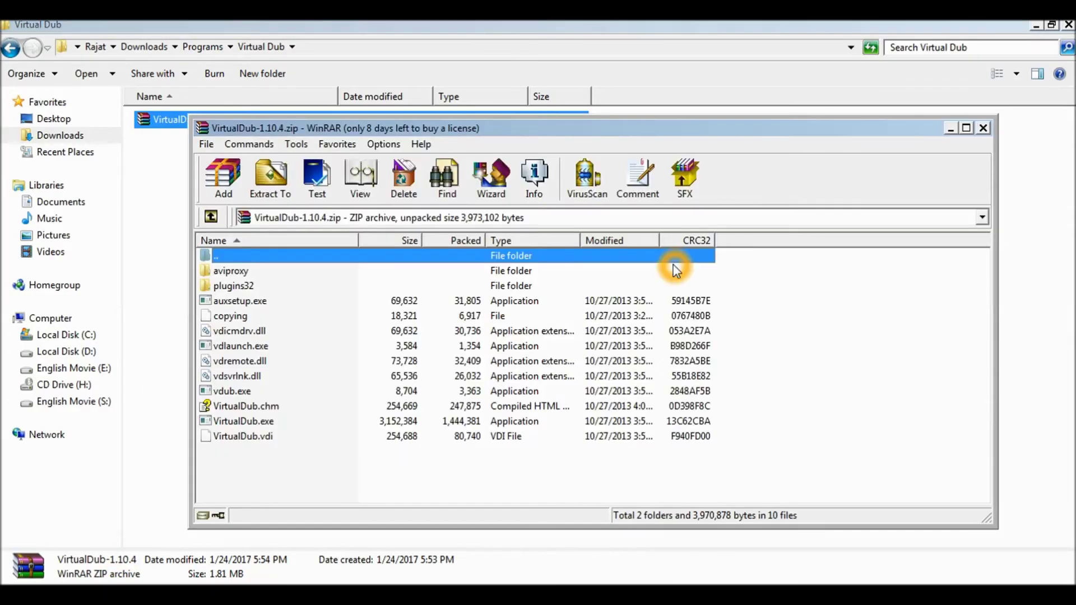
Launch VirtualDub.exe from the archive and minimize the WinRAR and Explorer windows.
double_click(288, 421)
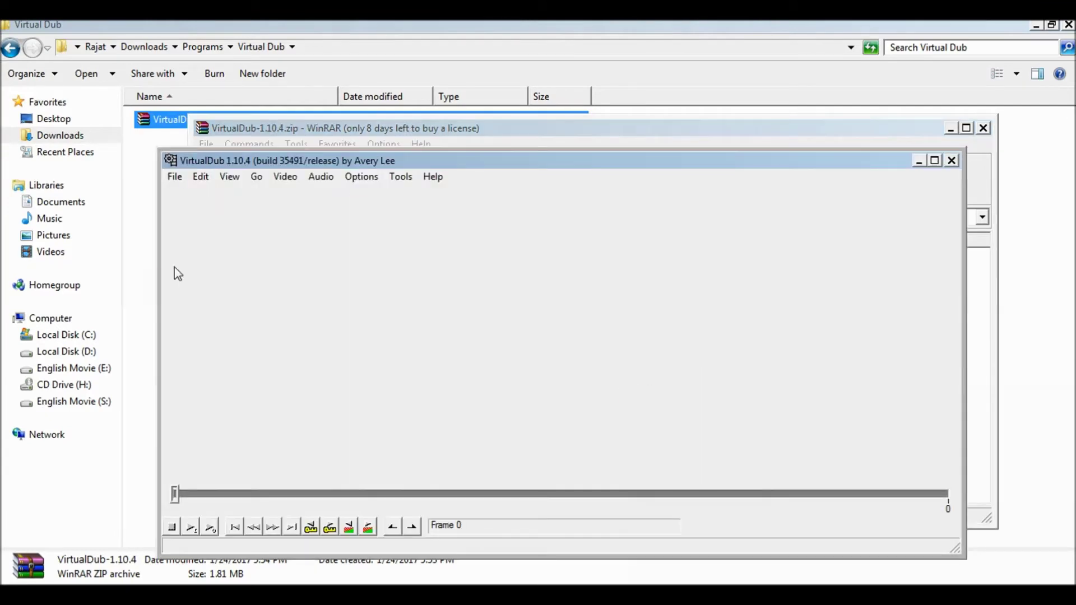
click(950, 129)
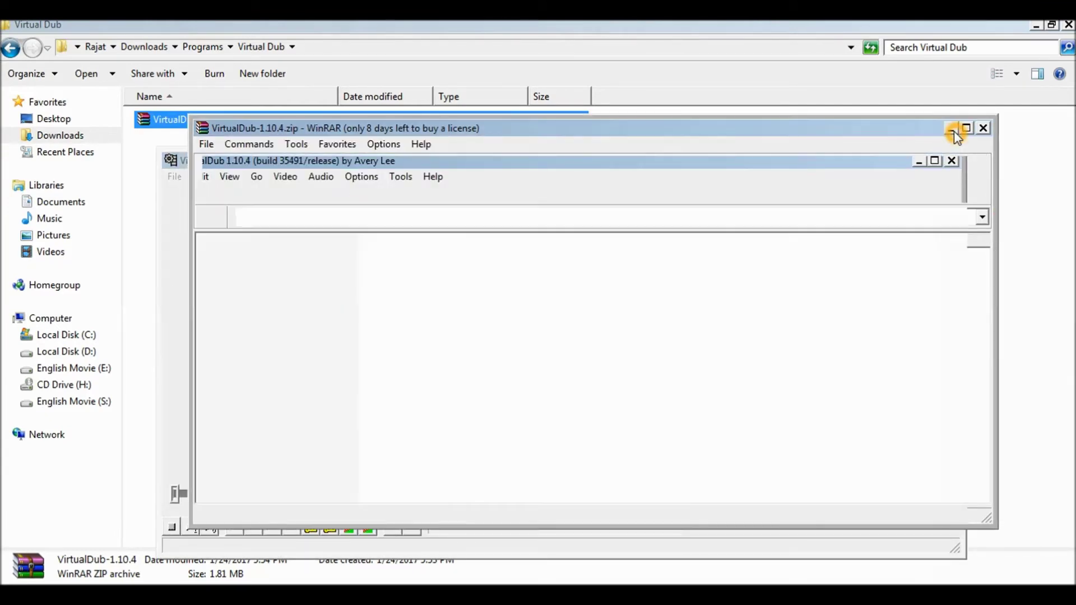
click(1037, 26)
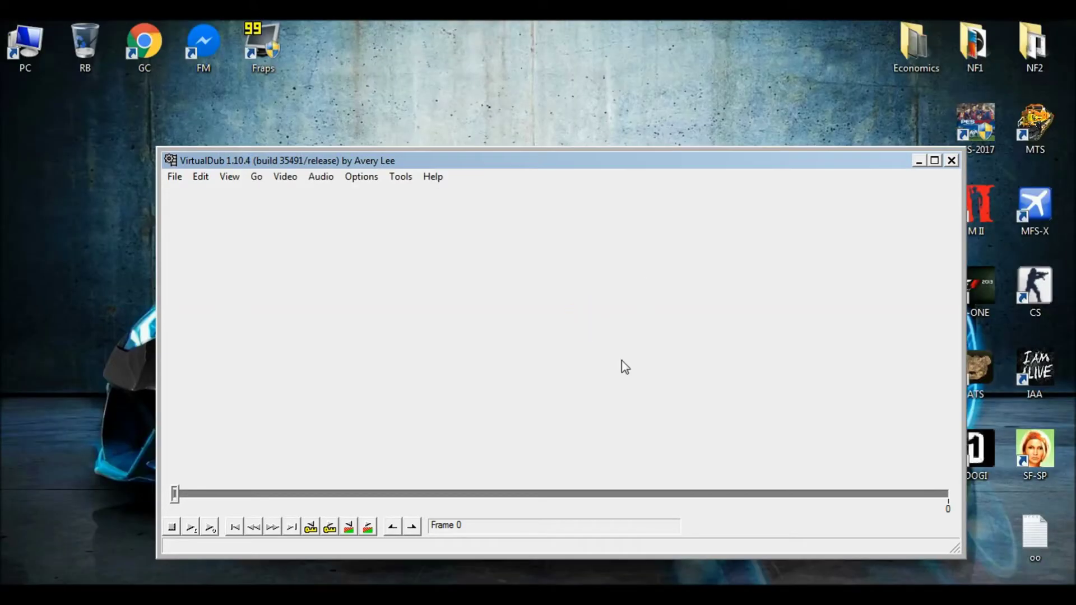
drag(530, 166, 456, 140)
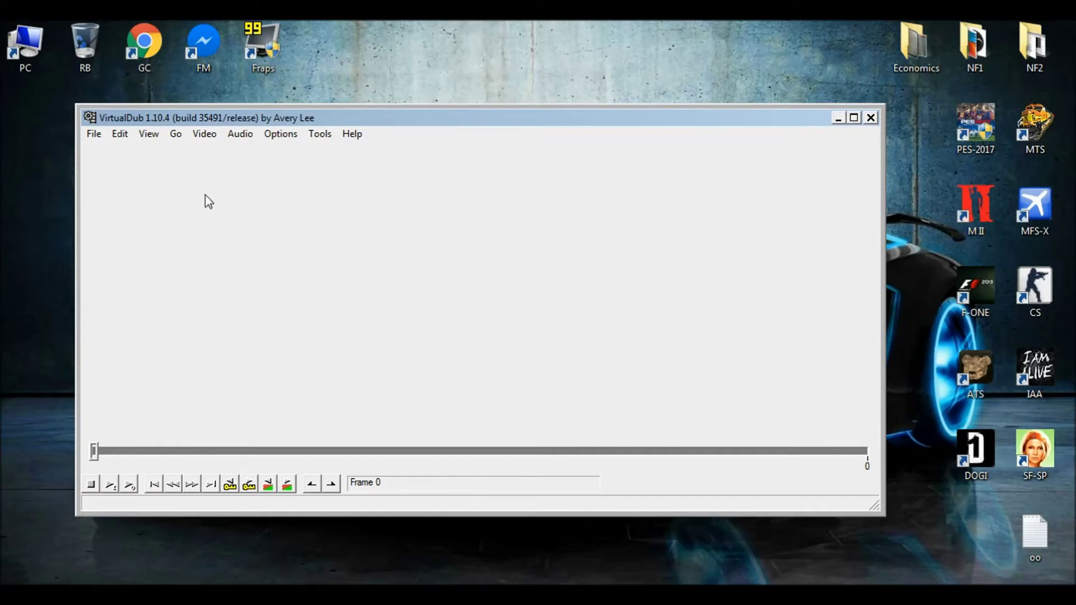
Open the video file dialog at the Computer drive list, and launch Fraps.
click(94, 134)
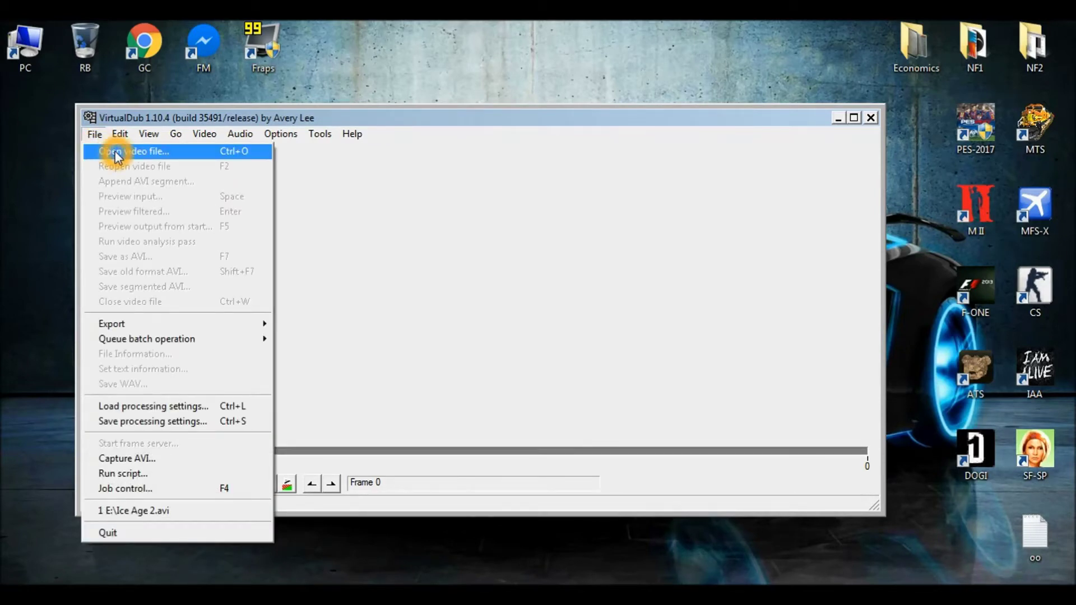
click(118, 154)
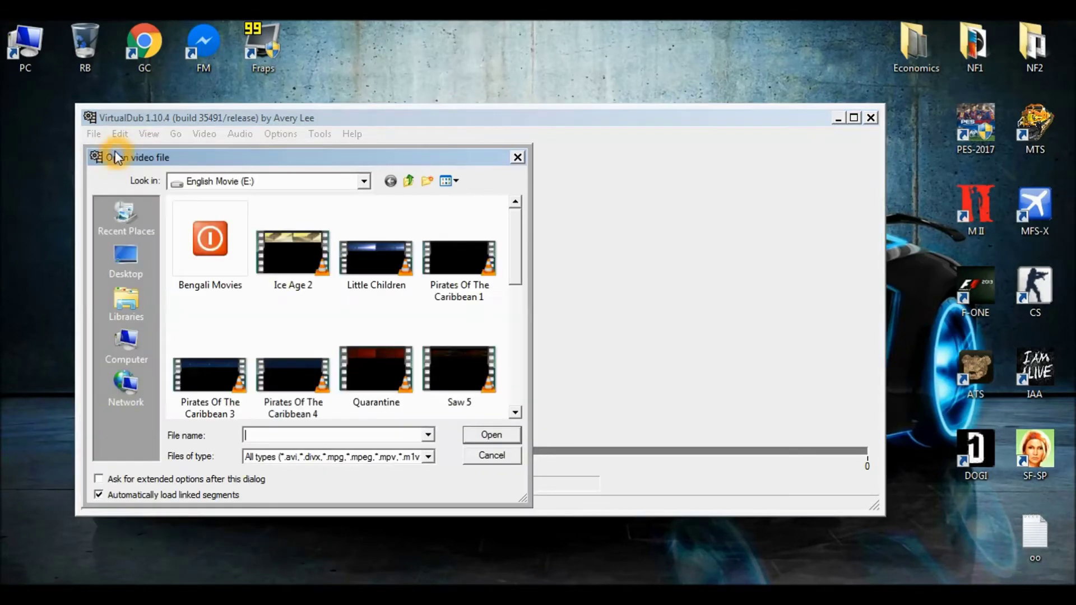
click(123, 268)
click(140, 343)
click(126, 302)
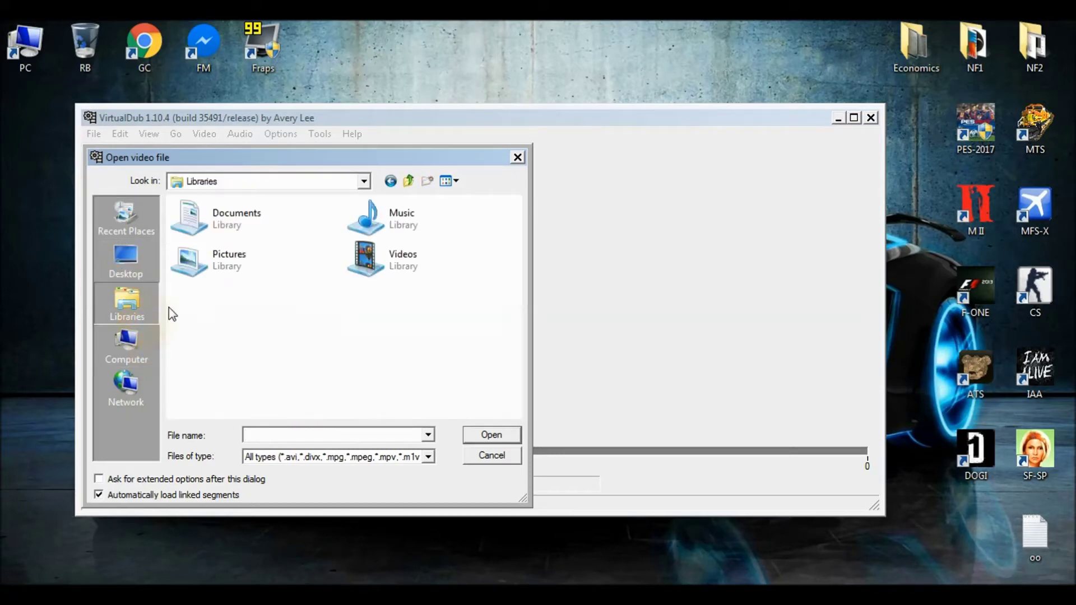
click(143, 327)
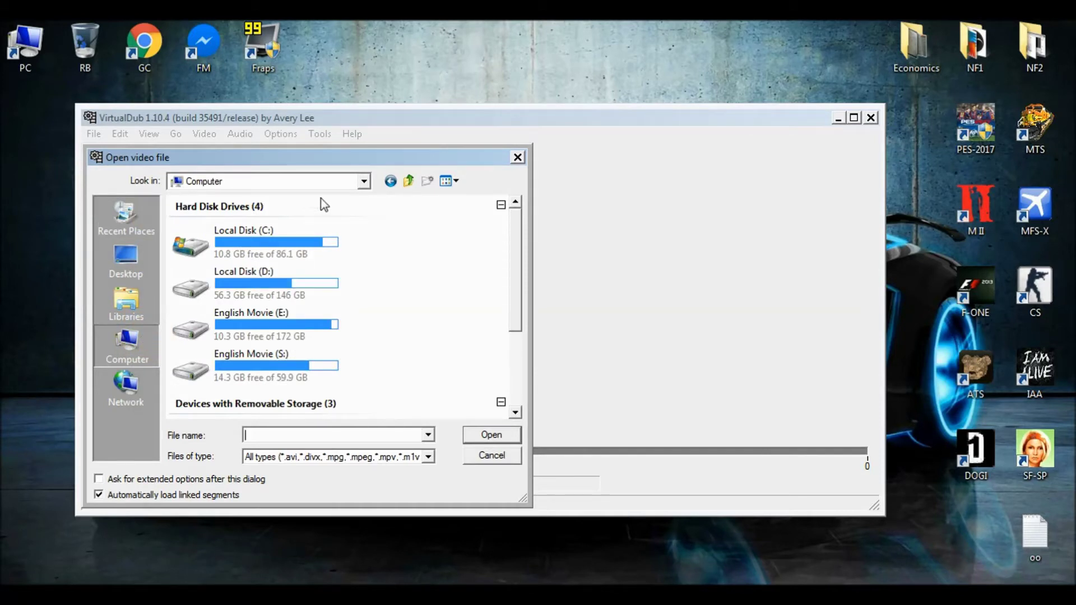
double_click(278, 56)
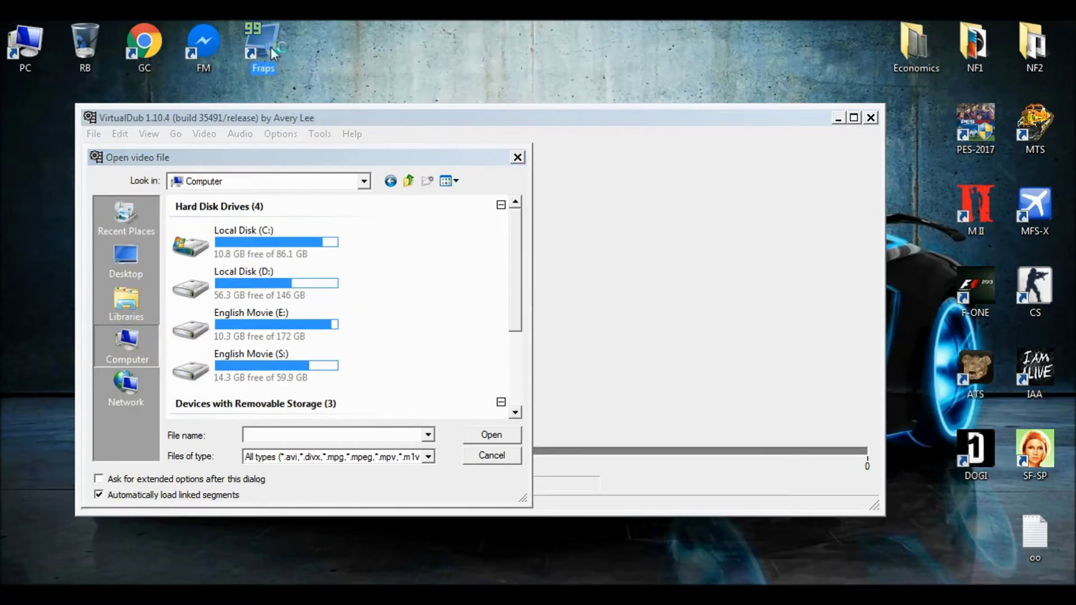
click(518, 157)
click(824, 220)
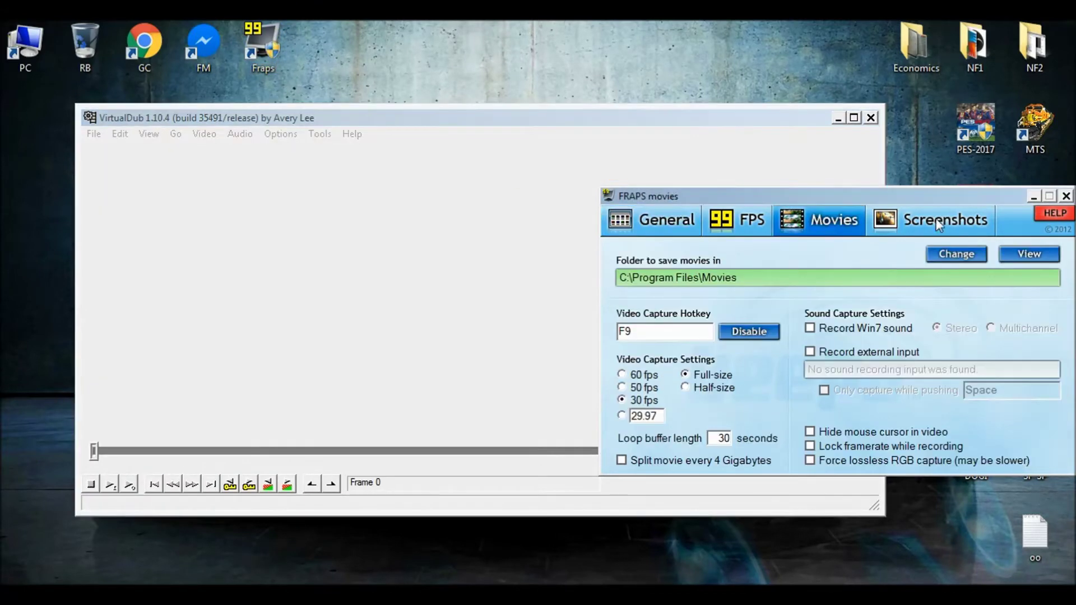
click(1045, 254)
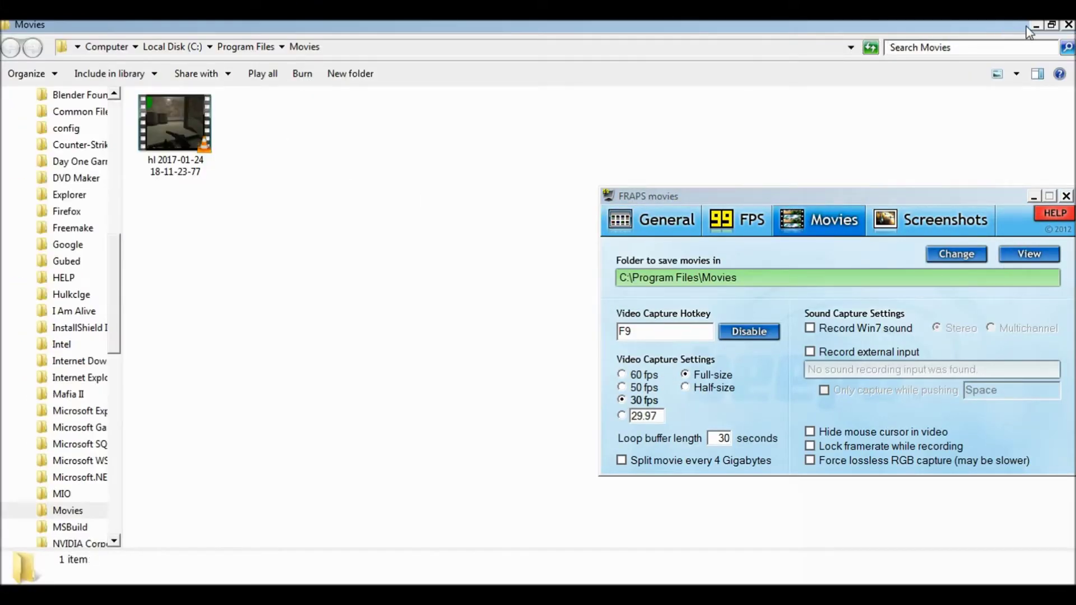
click(1052, 25)
drag(288, 79, 834, 58)
drag(778, 130, 424, 159)
drag(234, 266, 234, 266)
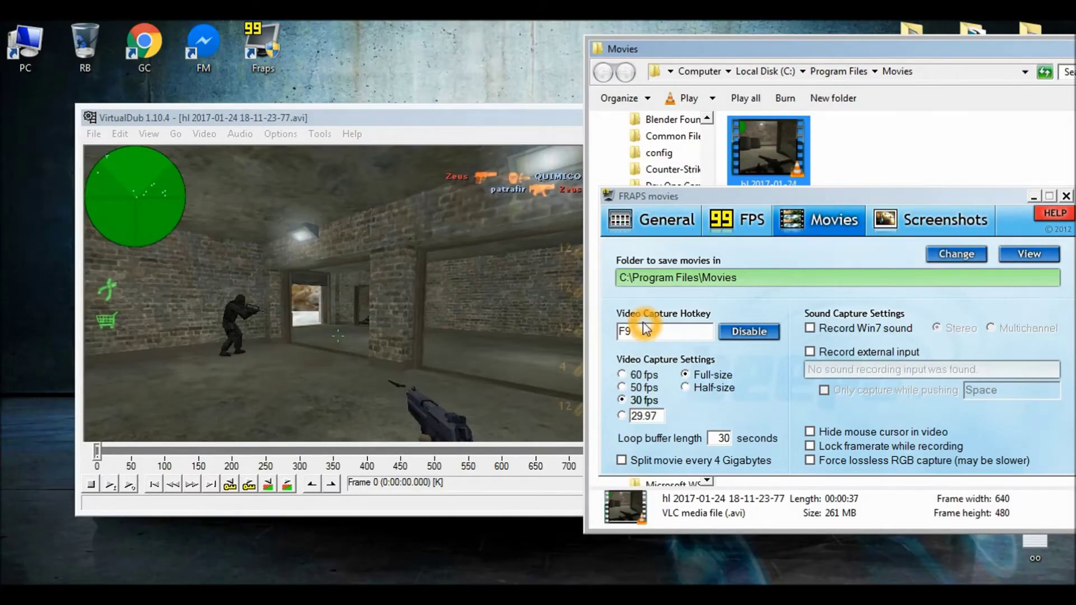
Close the Movies folder window and exit Fraps.
drag(1062, 49, 691, 102)
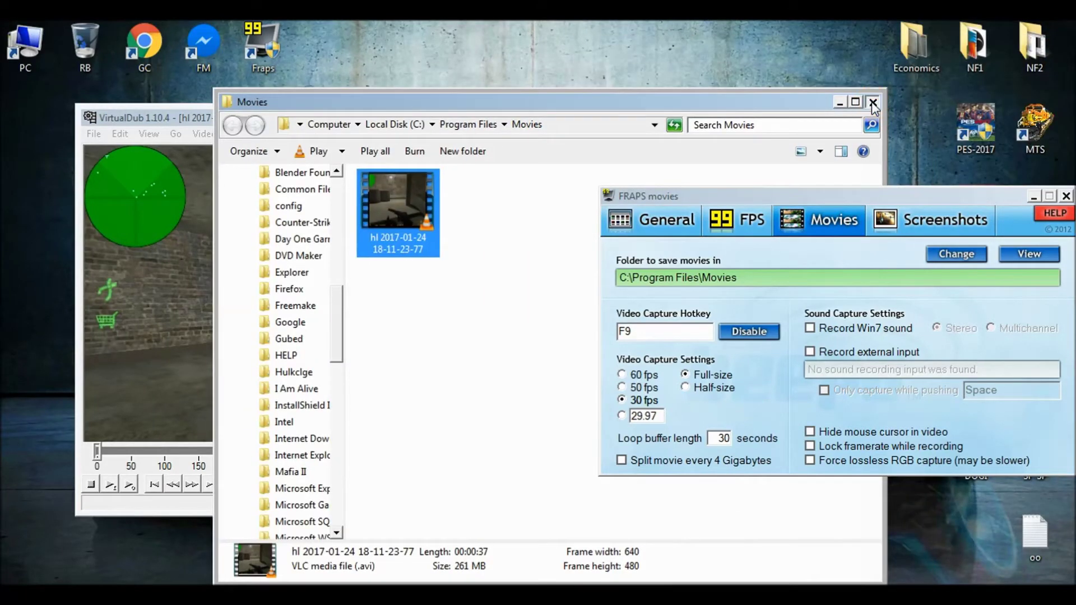
click(873, 103)
click(1065, 197)
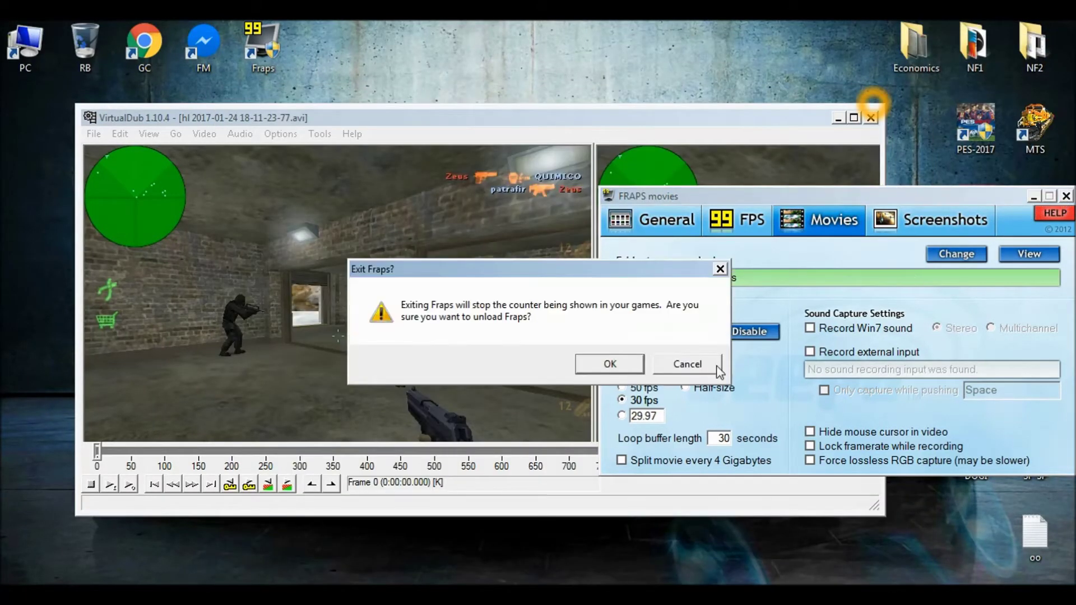
click(629, 367)
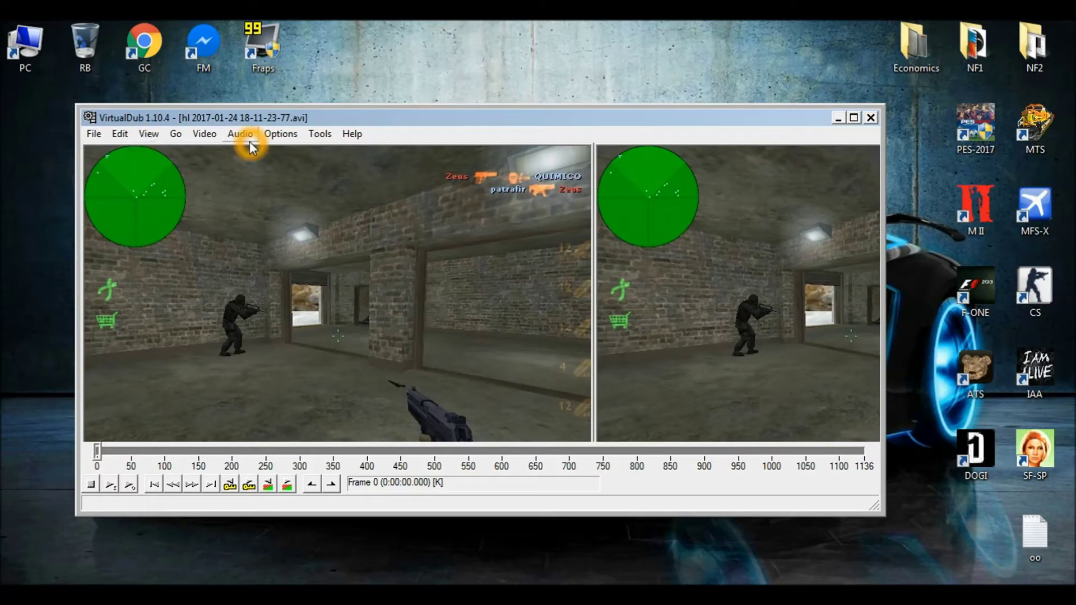
Choose Xvid MPEG-4 Codec under Video > Compression and confirm with OK.
click(205, 134)
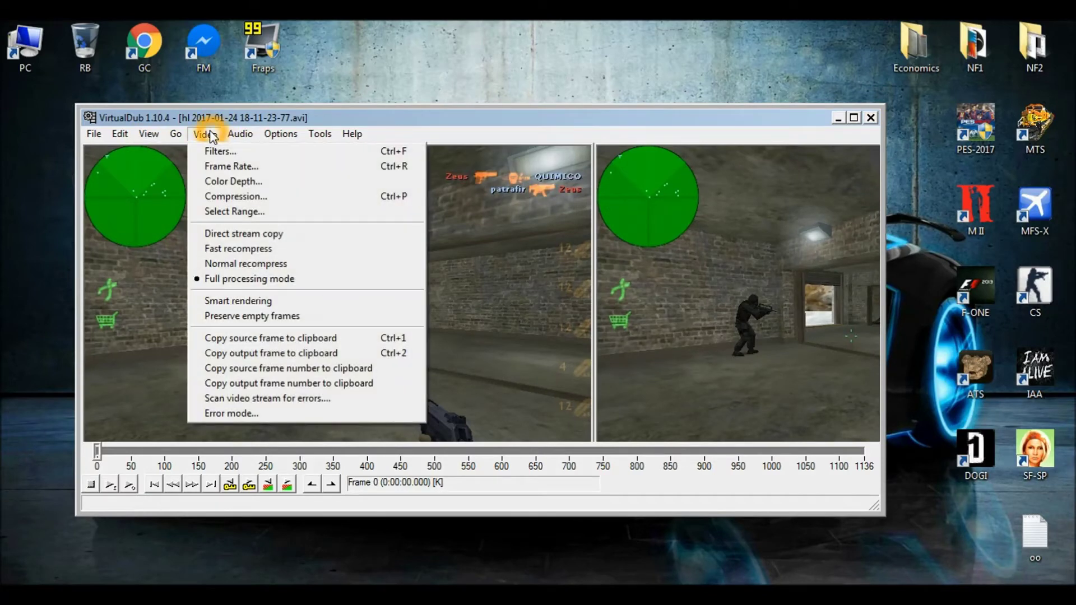
click(289, 202)
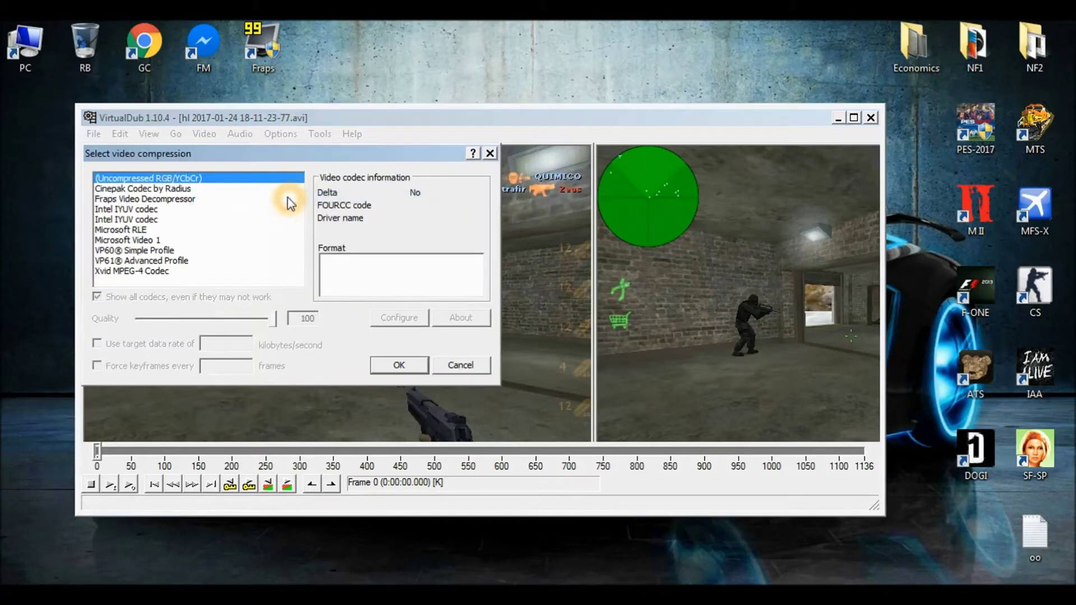
click(127, 273)
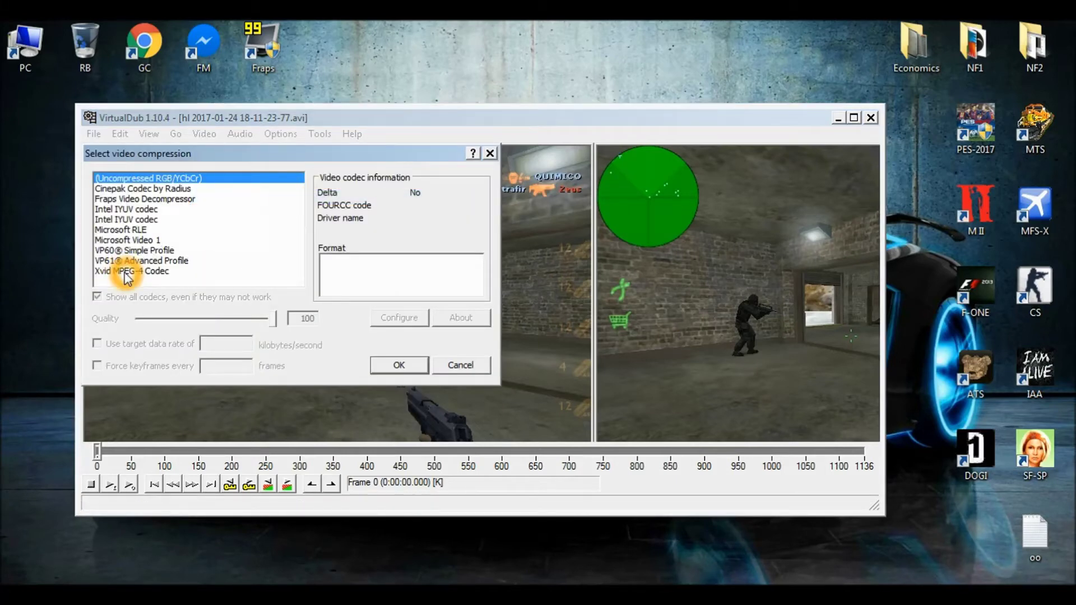
click(143, 271)
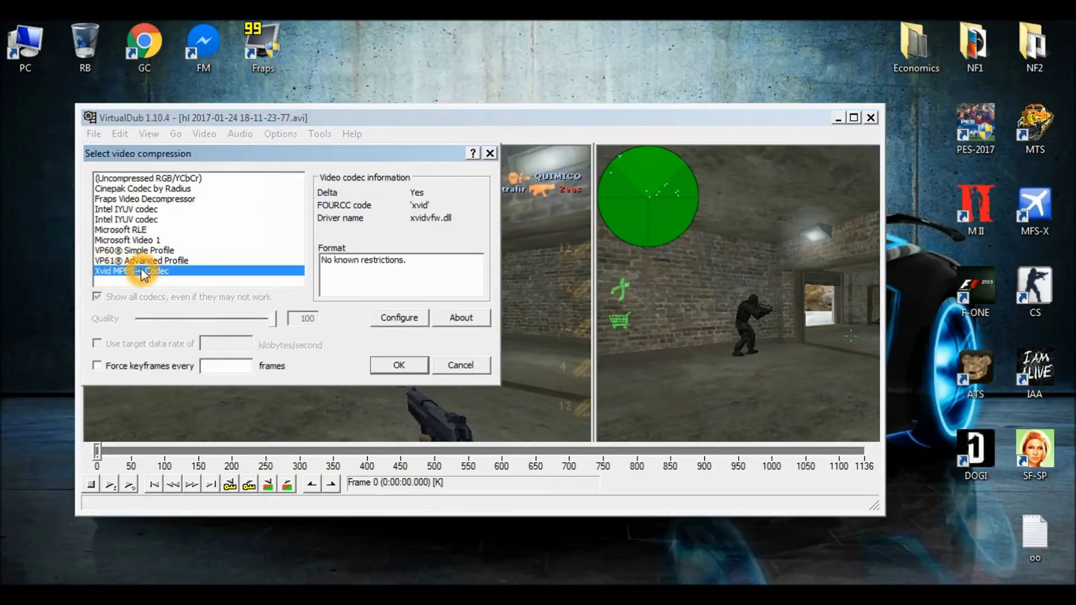
click(144, 274)
click(167, 275)
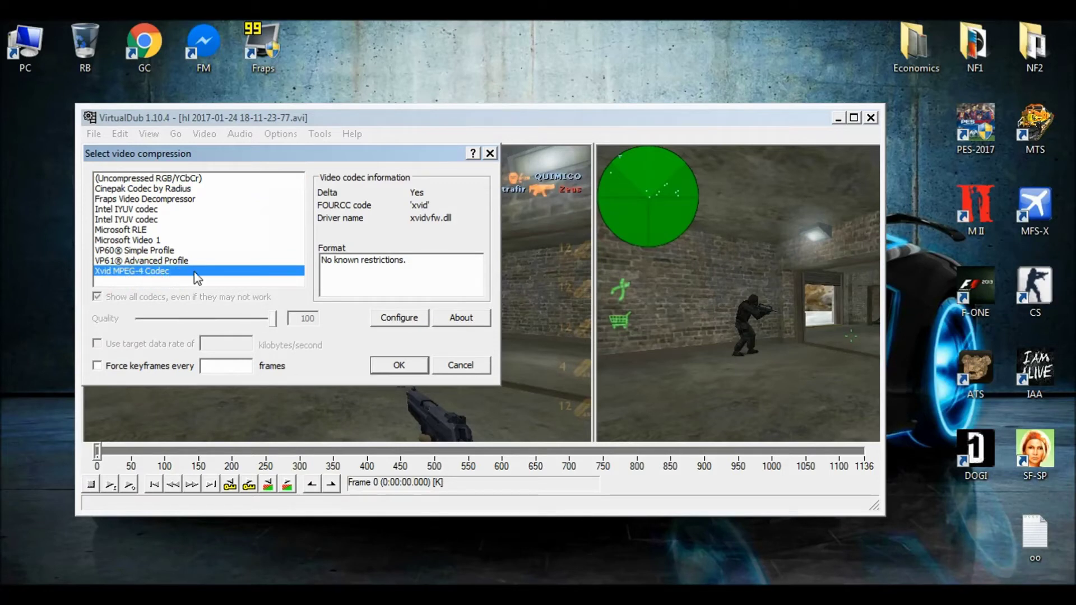
click(250, 273)
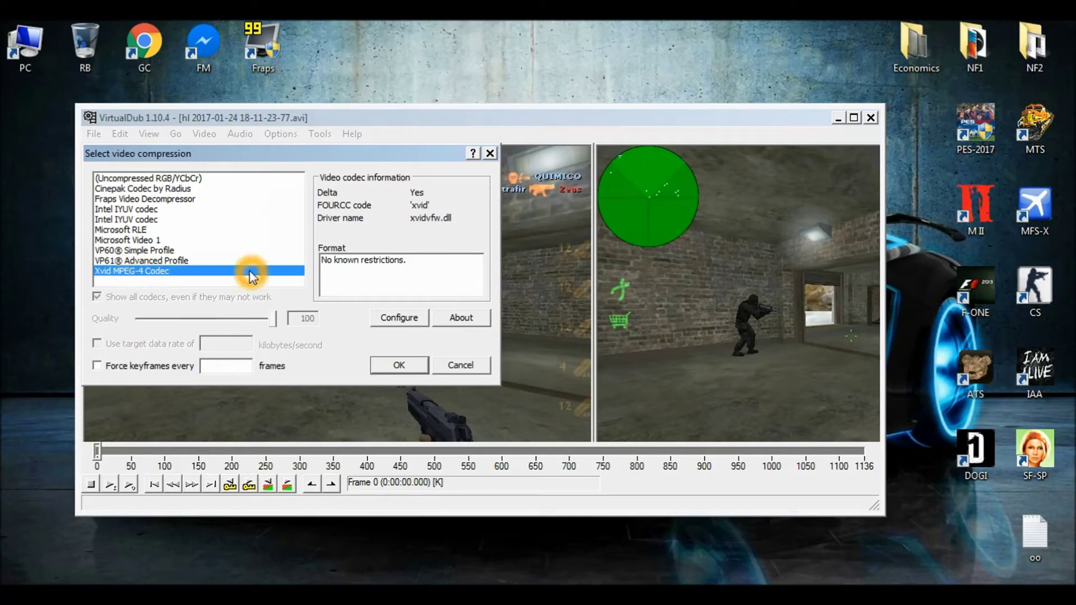
click(330, 266)
click(415, 274)
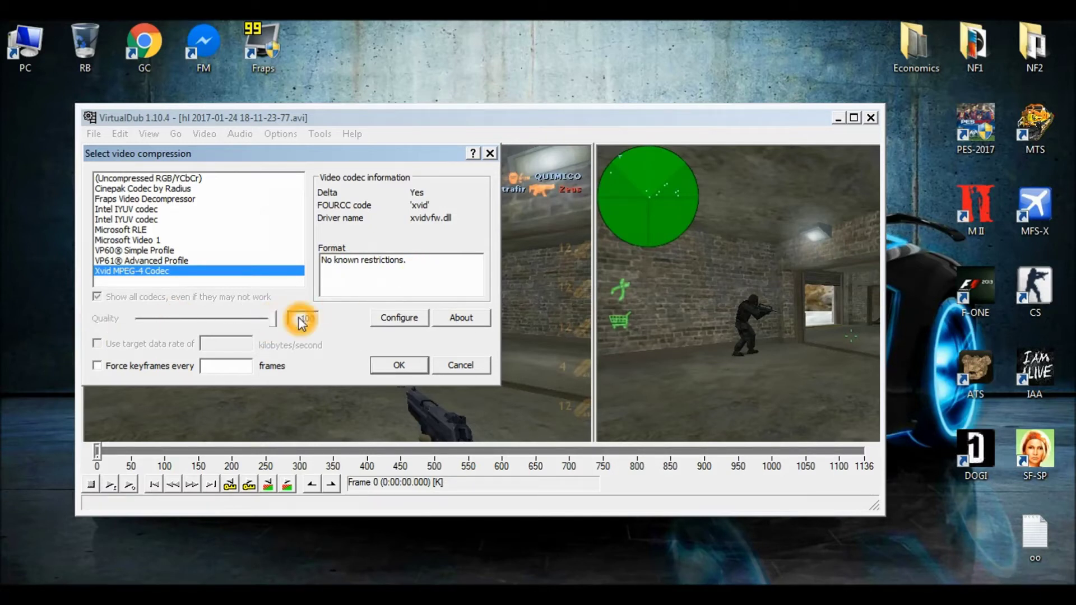
click(409, 365)
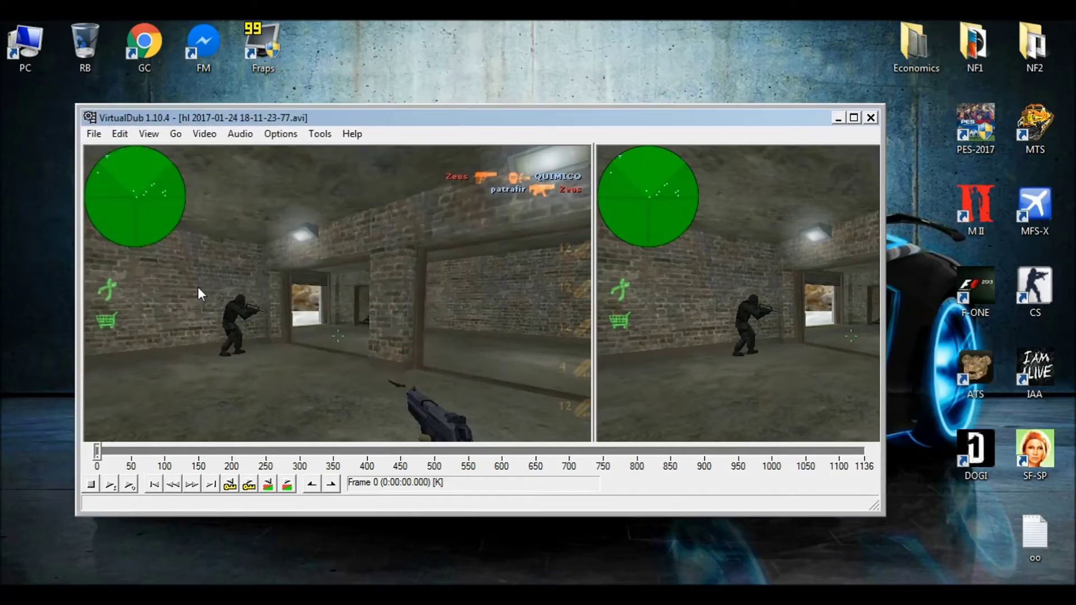
Save as AVI to the Desktop named CS, starting the Xvid encode.
click(93, 135)
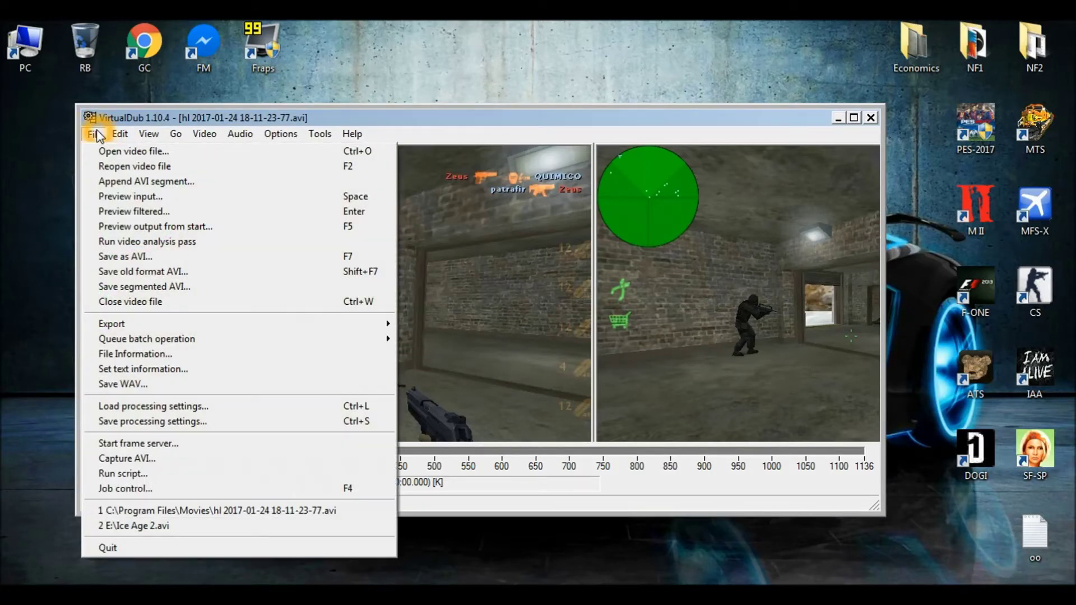
click(180, 256)
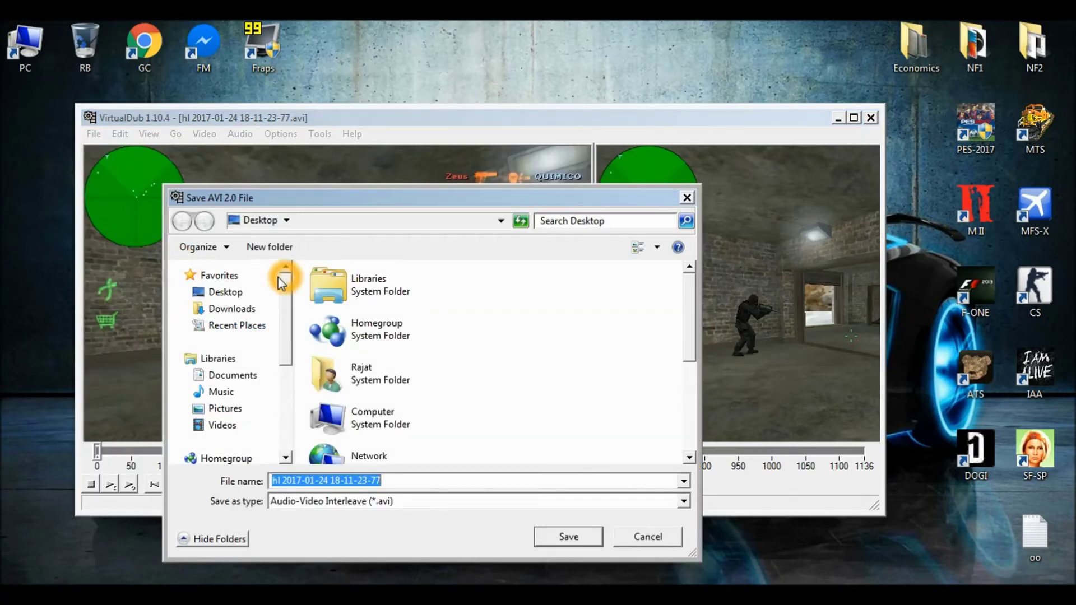
click(228, 293)
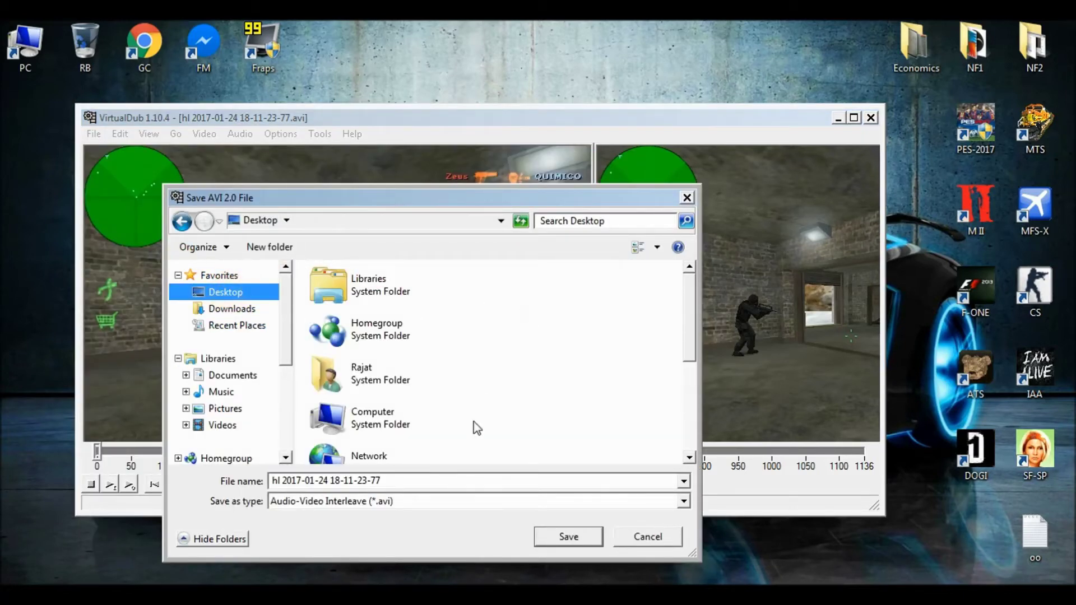
click(470, 480)
click(418, 480)
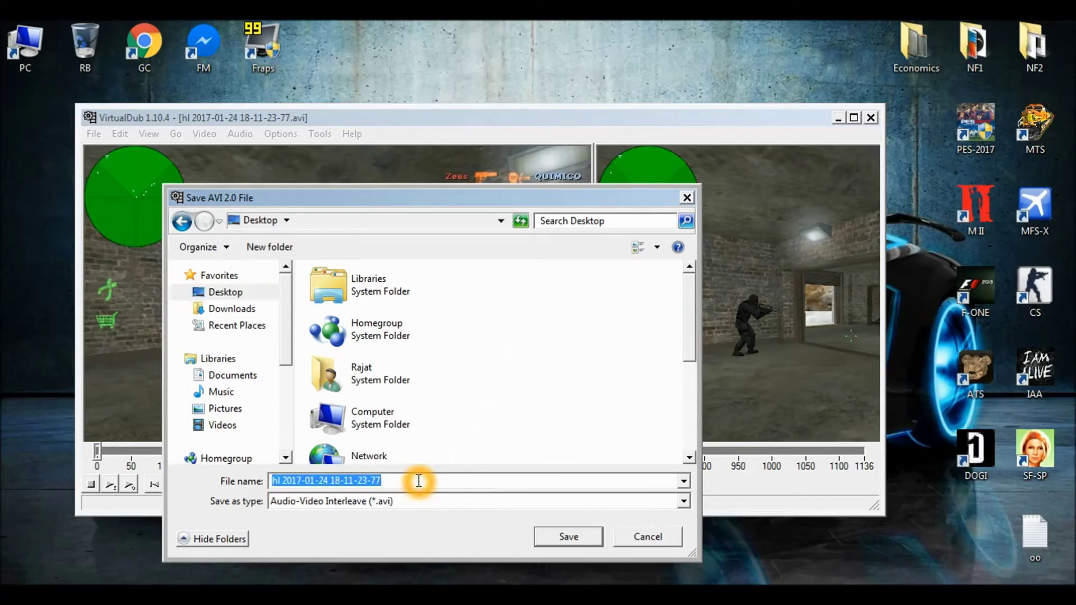
text(CS)
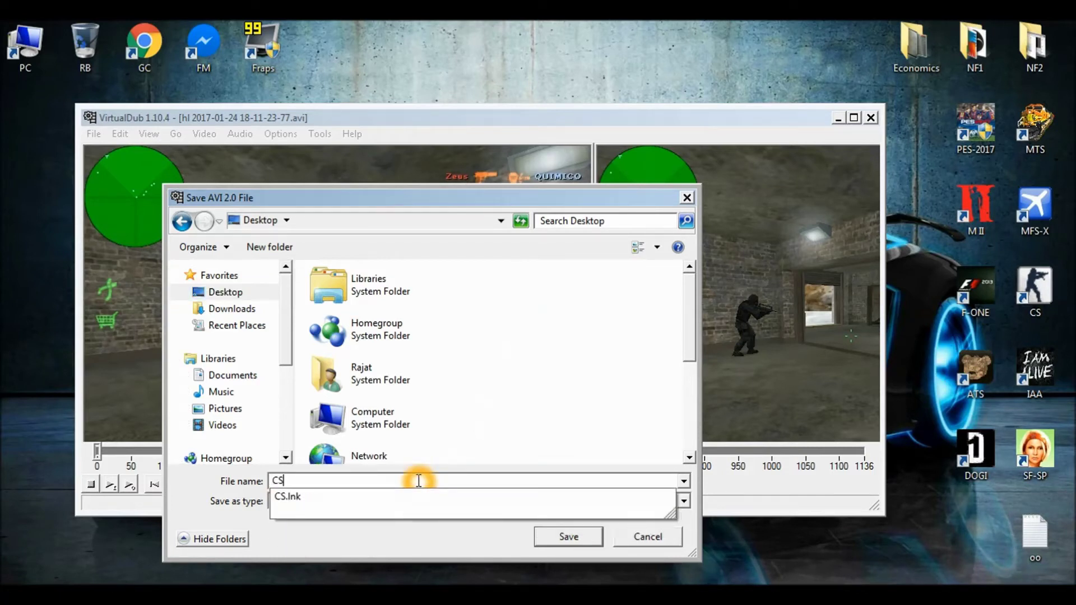
key(Escape)
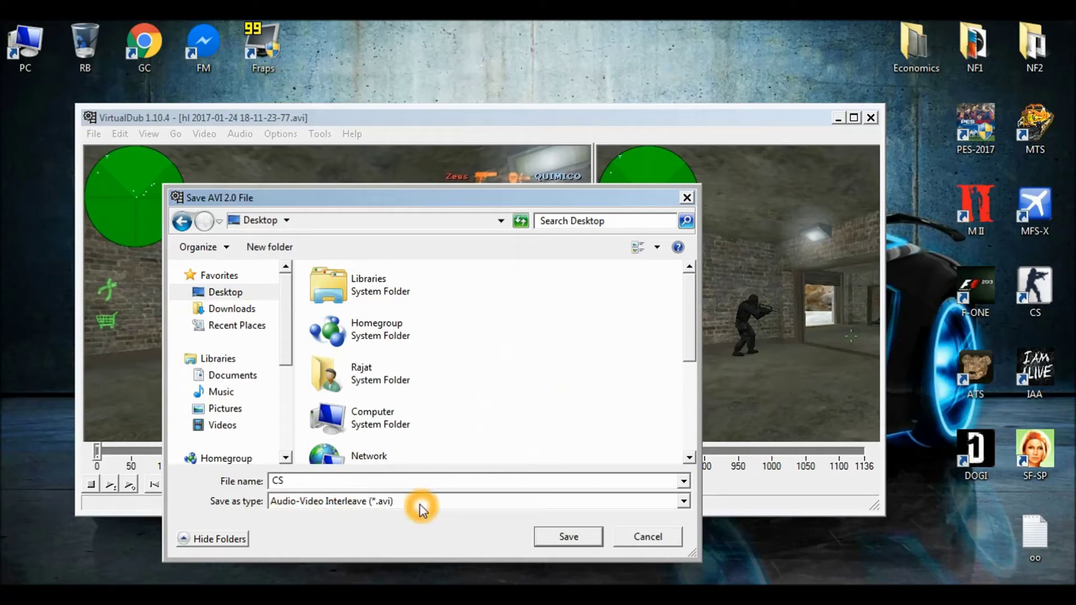
click(685, 503)
click(684, 503)
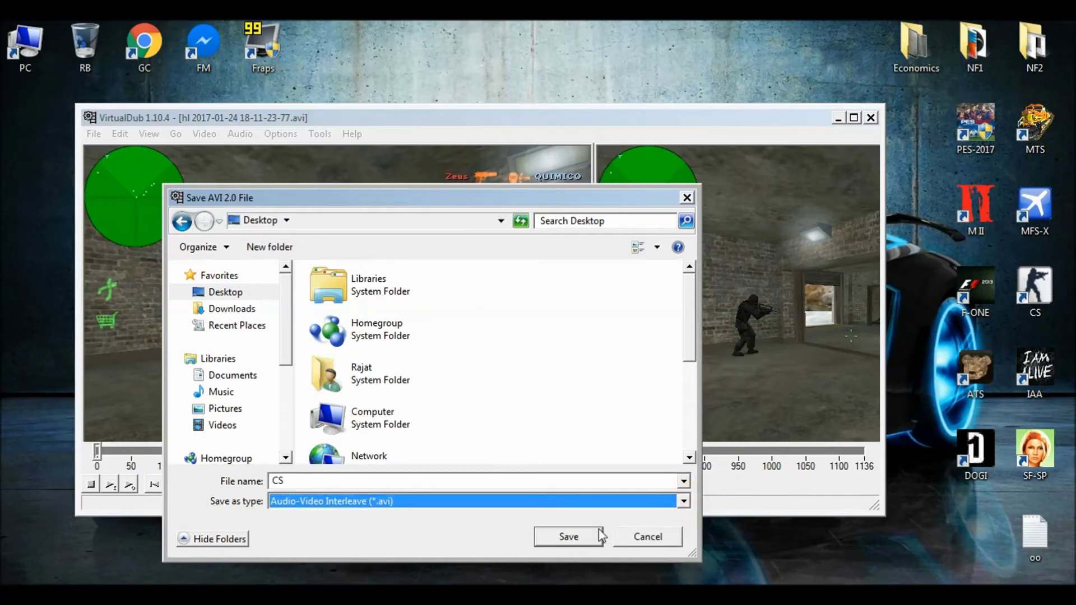
click(568, 537)
drag(230, 32, 304, 142)
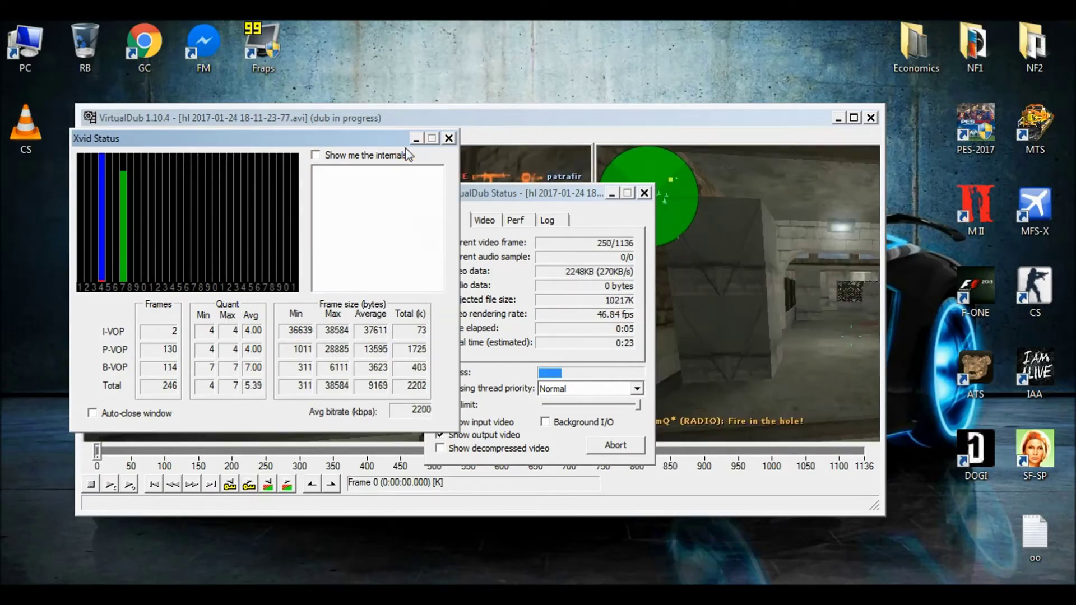
Let the encode finish, play CS.avi from the desktop, then close the player.
click(418, 141)
drag(535, 192, 441, 177)
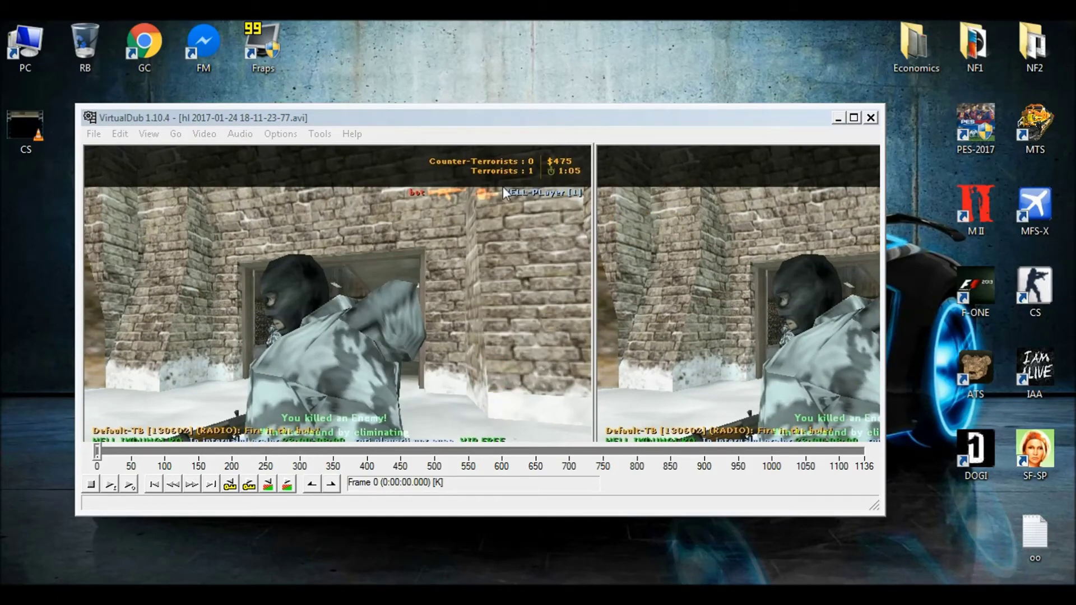
click(30, 122)
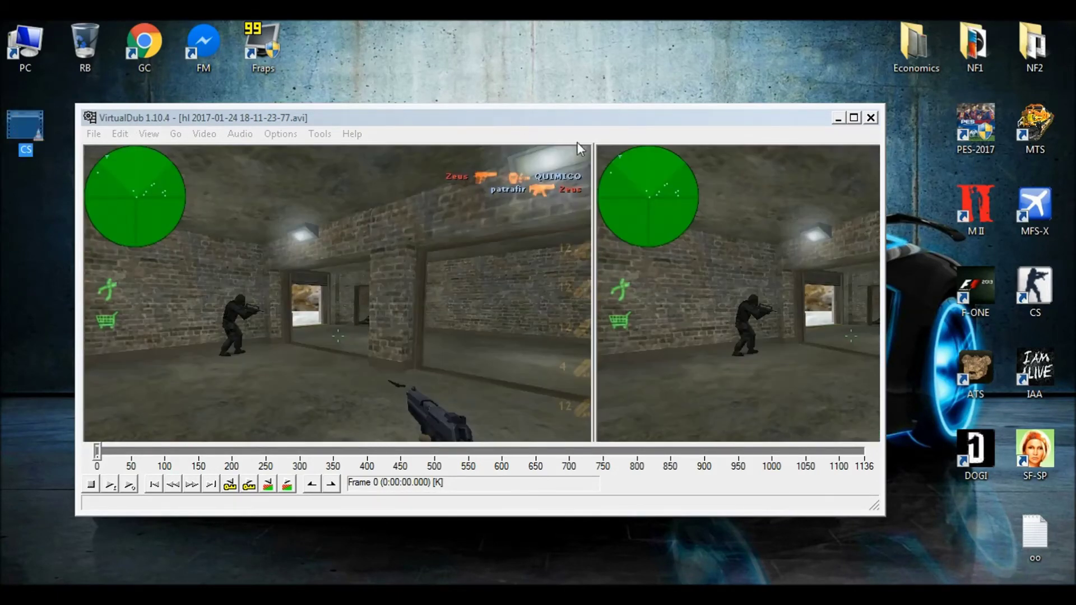
click(836, 119)
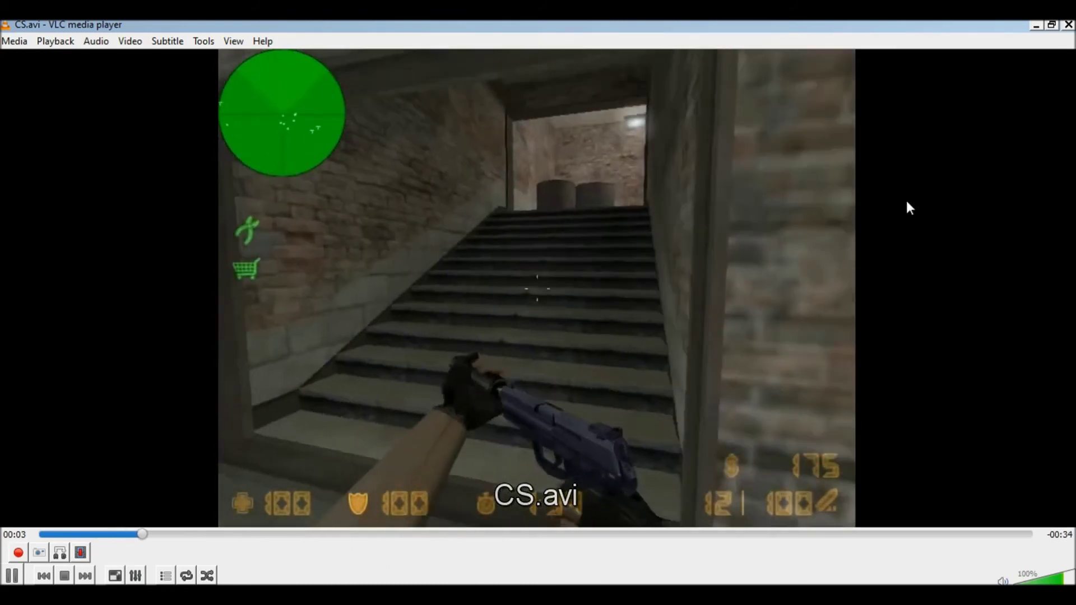
click(780, 258)
click(845, 236)
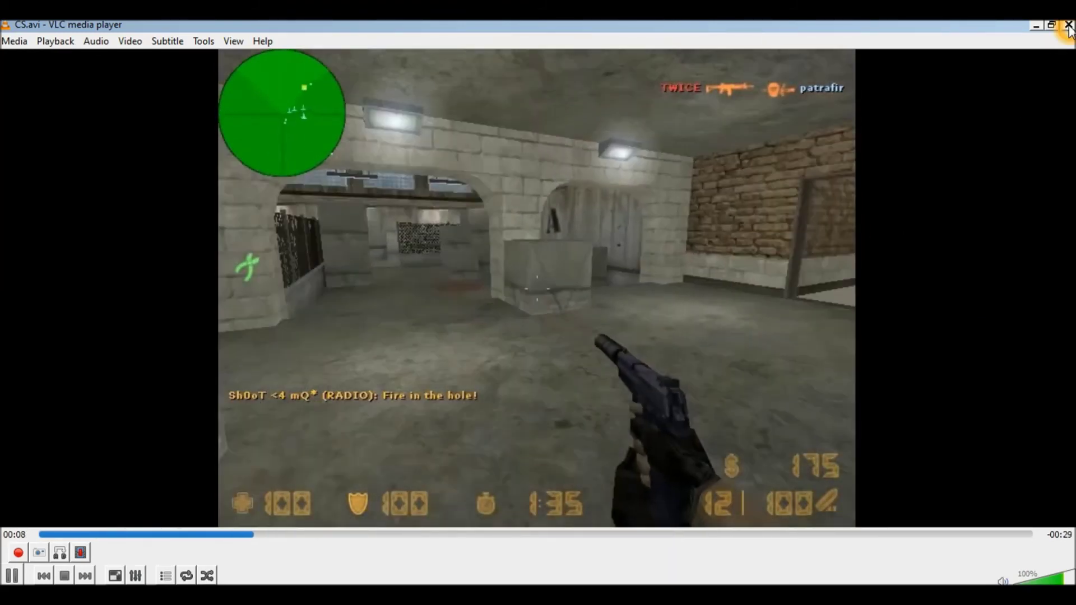
click(1068, 25)
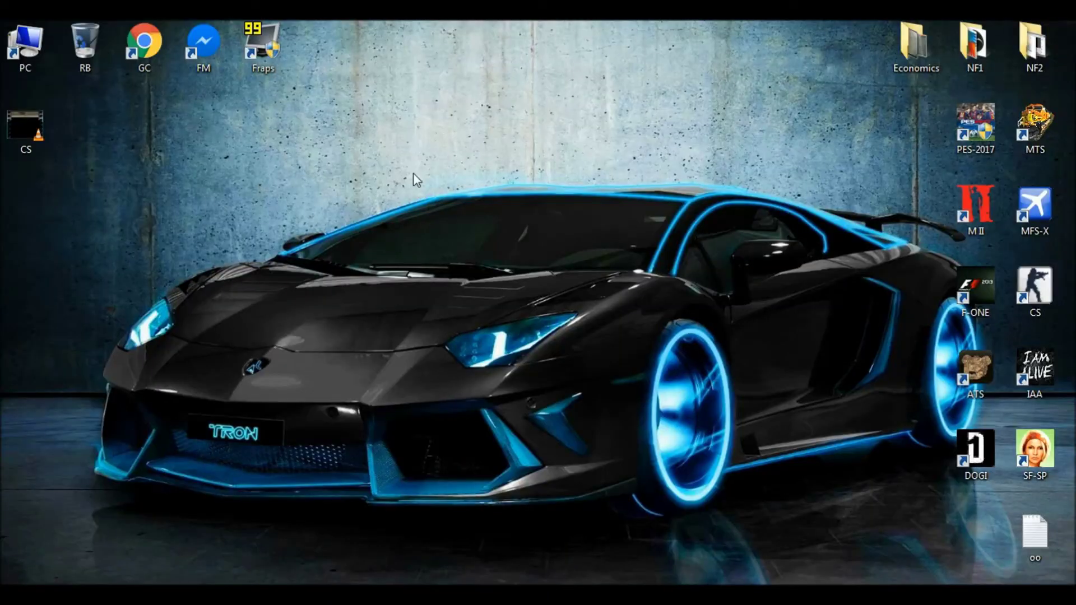
right_click(15, 133)
click(110, 428)
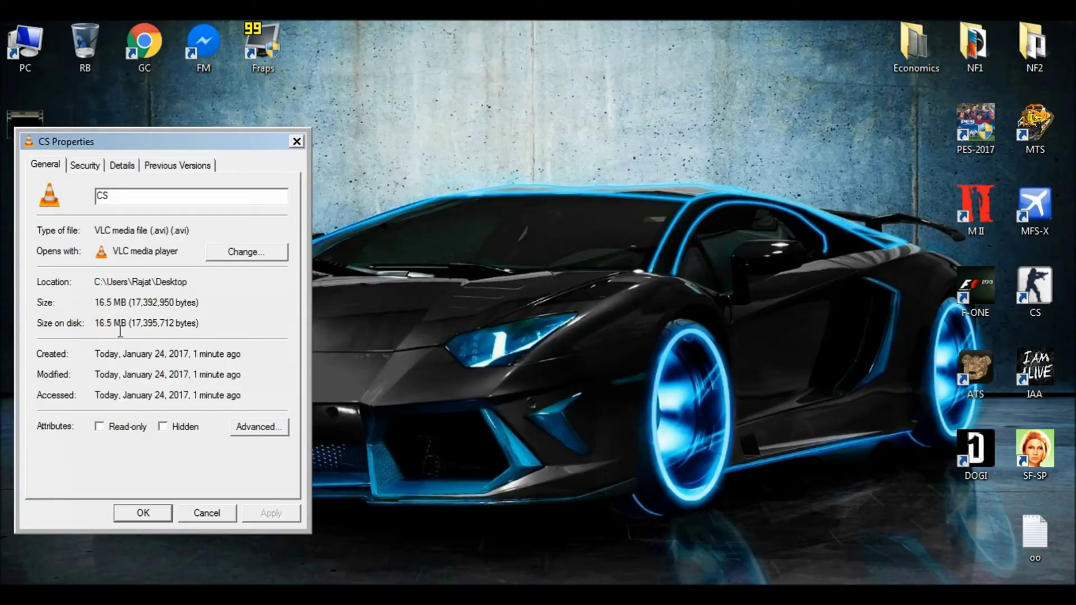
click(473, 190)
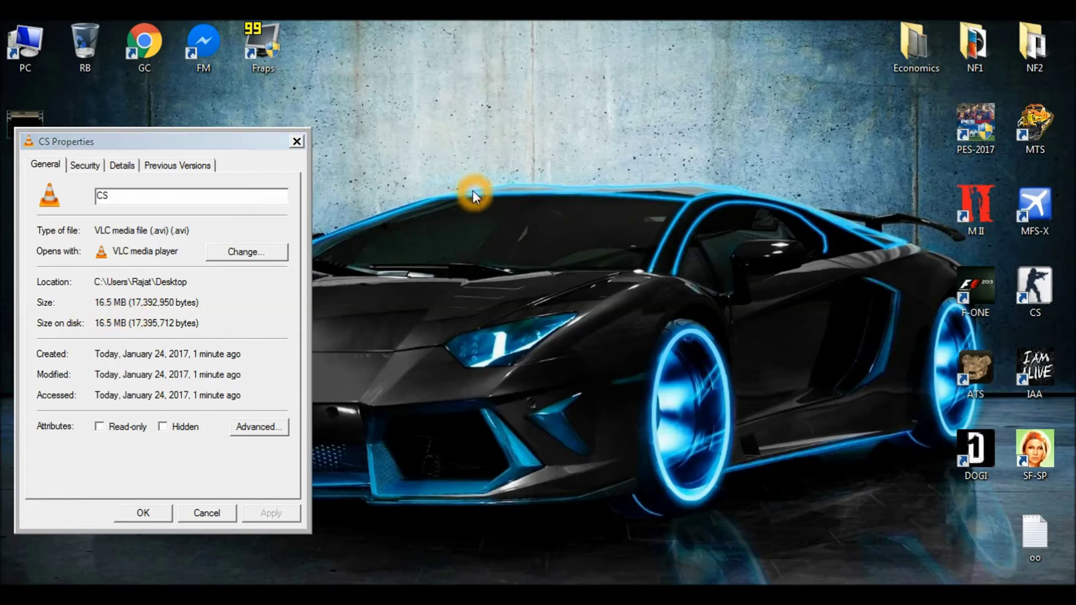
click(297, 141)
mouse_move(185, 595)
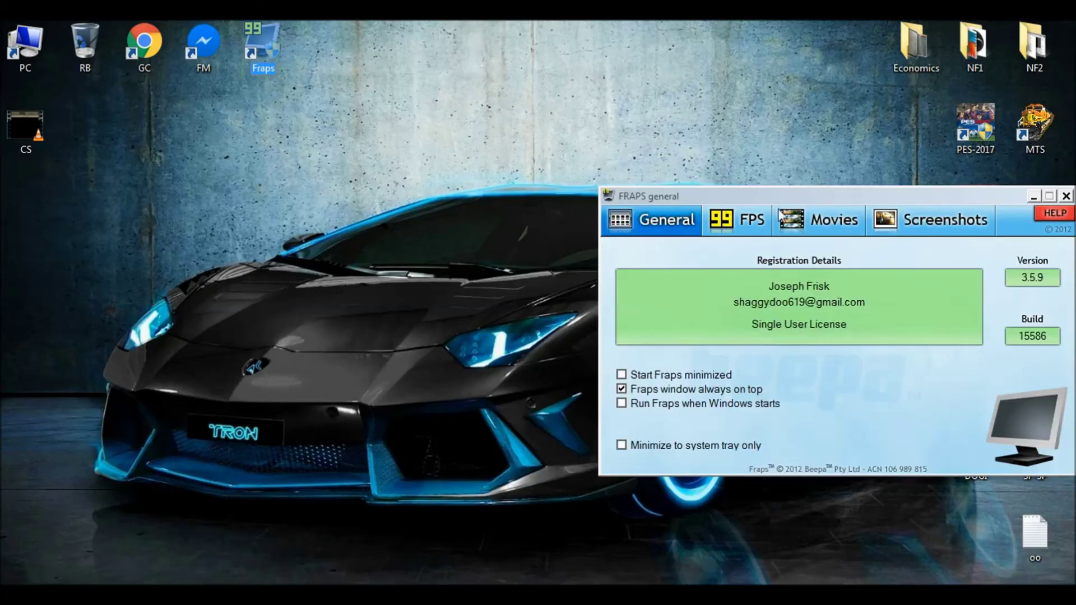
click(819, 229)
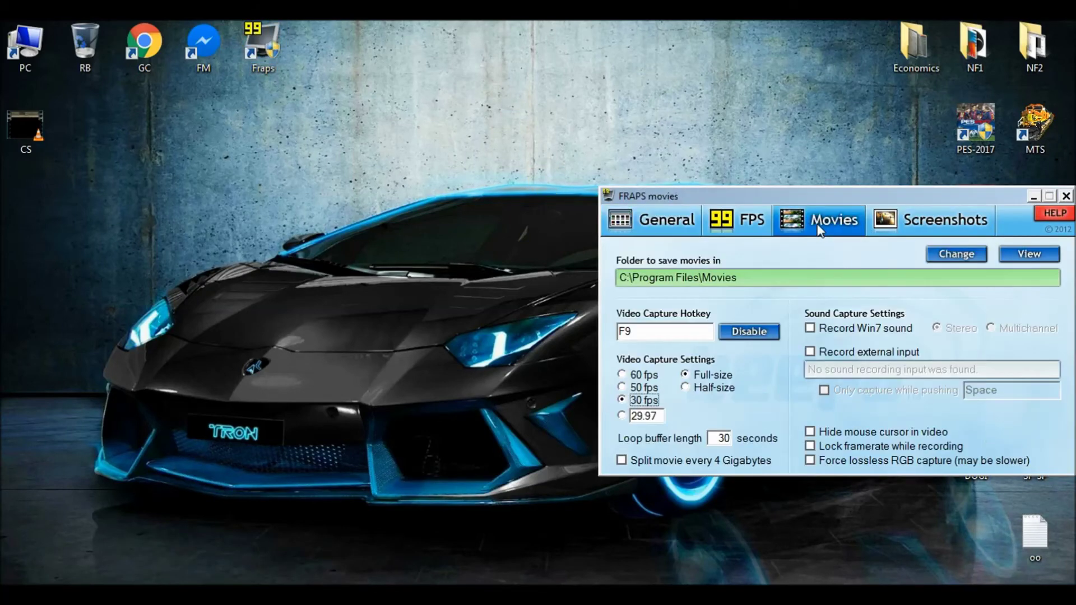
click(1027, 254)
click(399, 206)
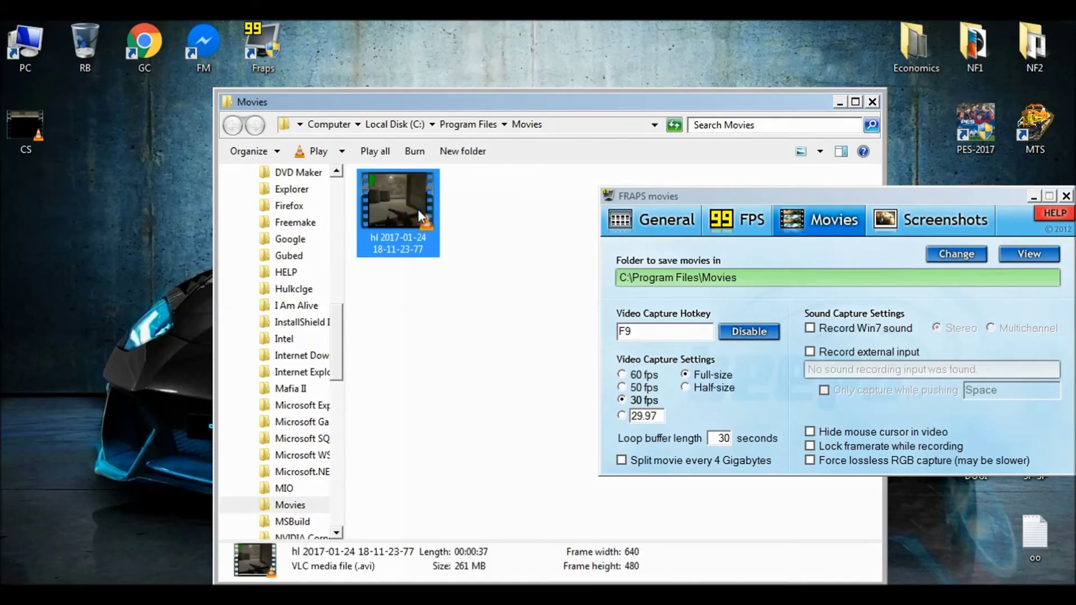
right_click(401, 205)
click(465, 488)
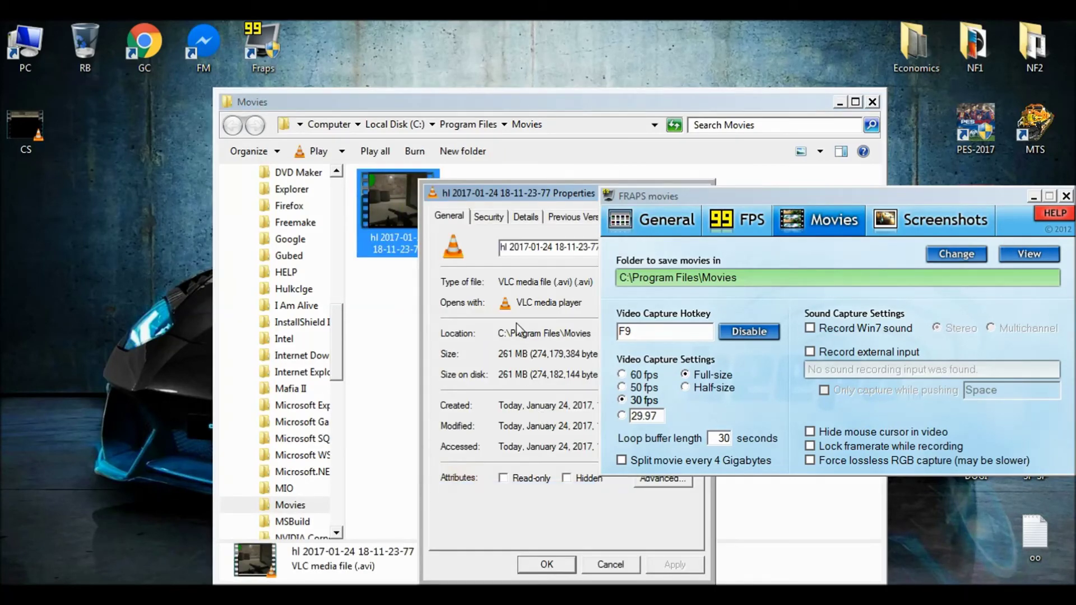
drag(983, 195, 1066, 25)
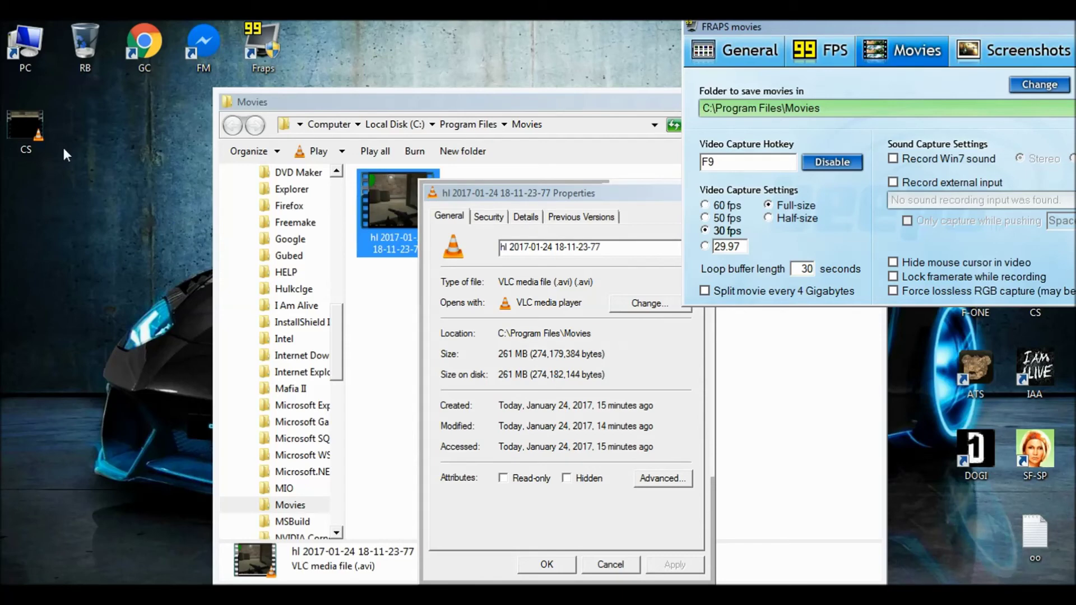
right_click(31, 122)
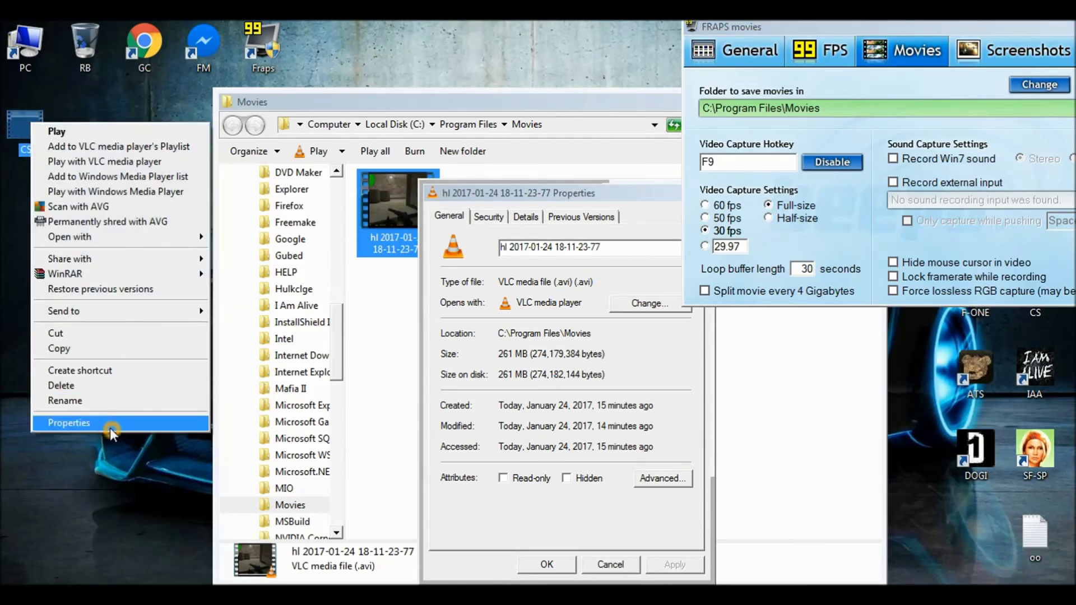
click(56, 421)
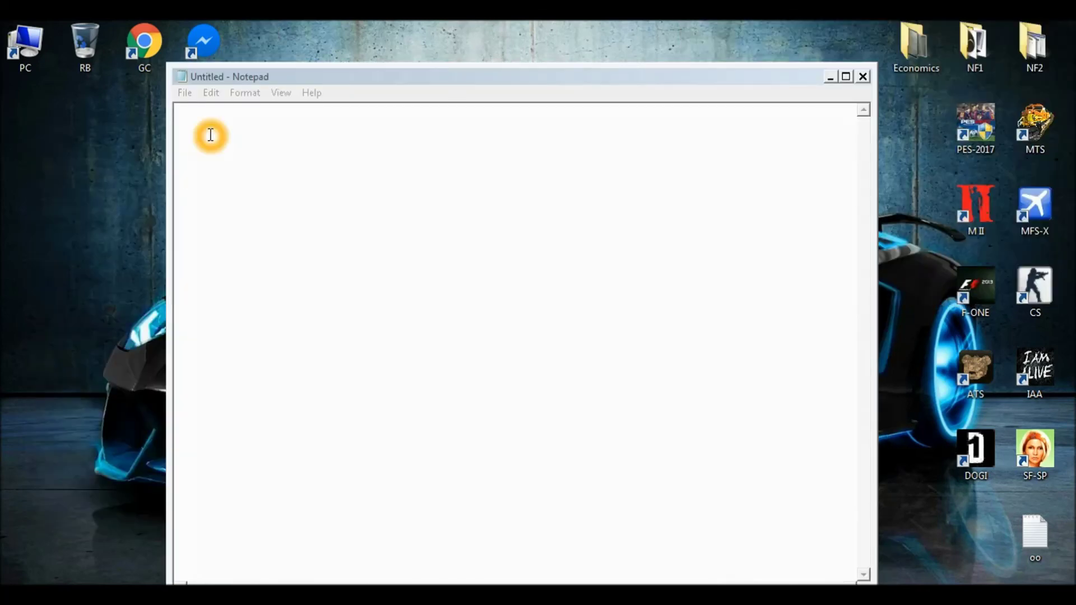
Type 'so please like' into the blank Notepad document.
click(209, 135)
text(so)
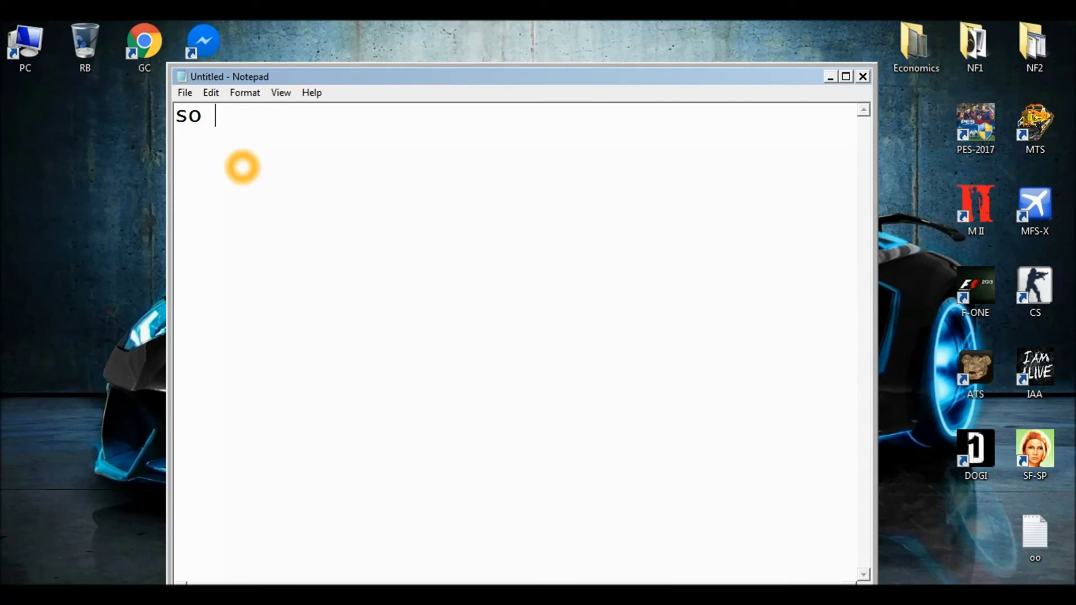
text( please)
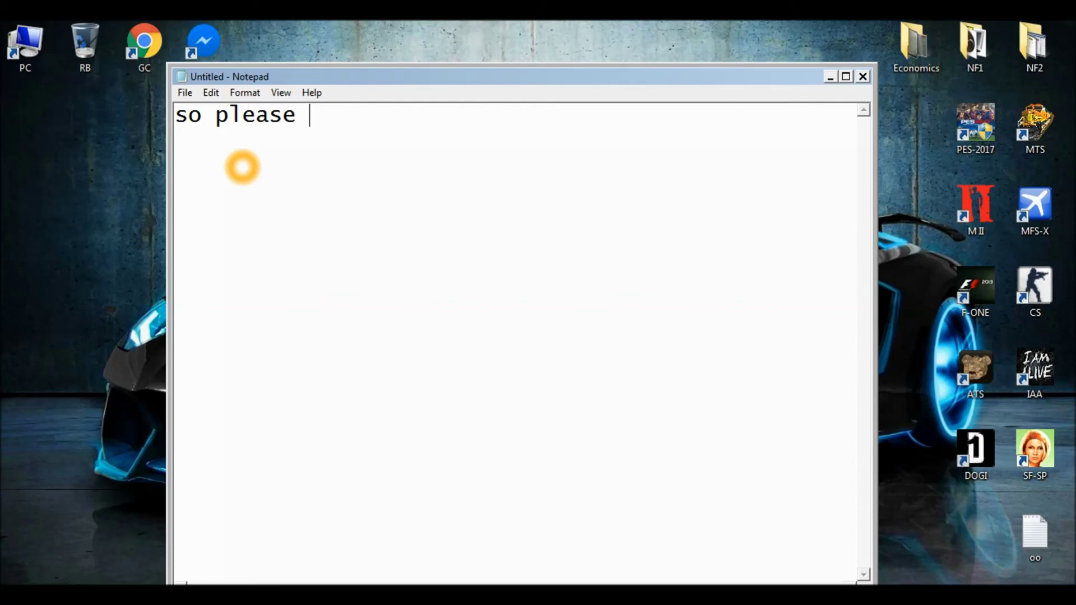